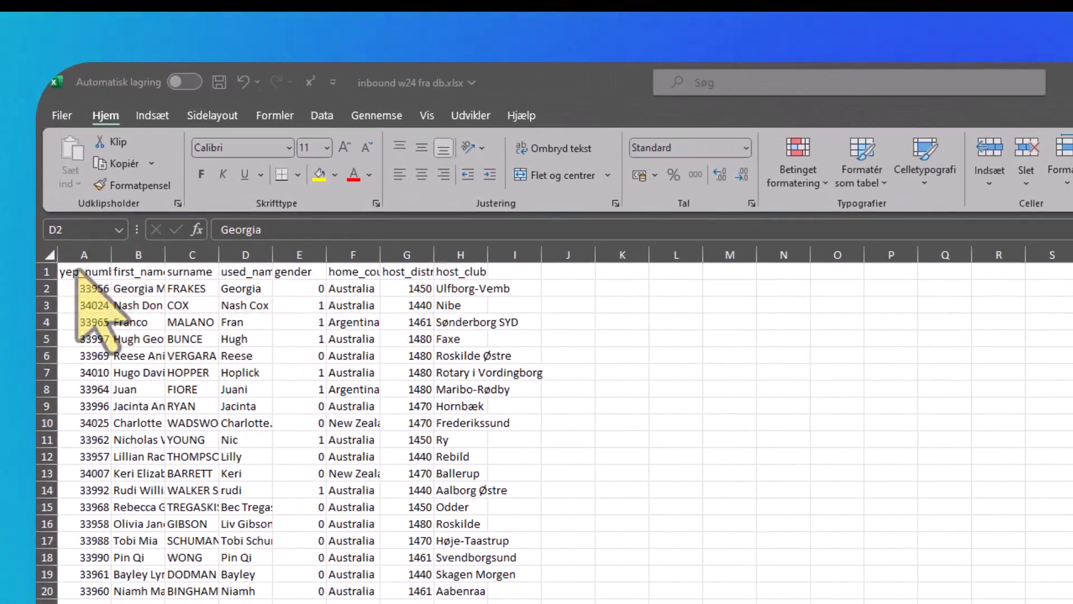
- Format the data range A1:H20 as a table with headers, using the first black-and-white light table style
left_click(77, 272)
left_click(76, 273)
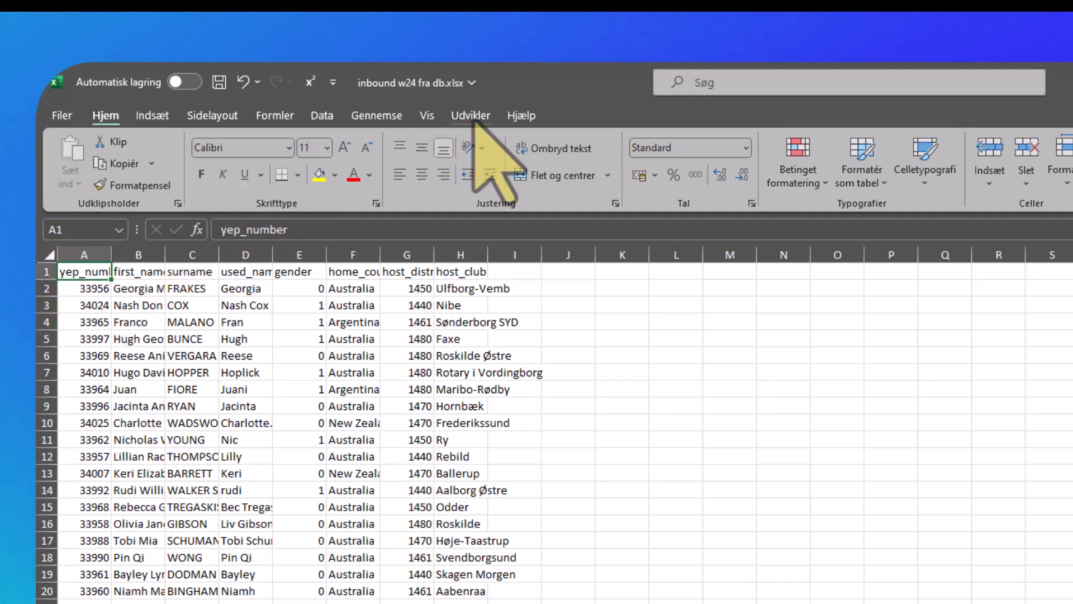
left_click(863, 168)
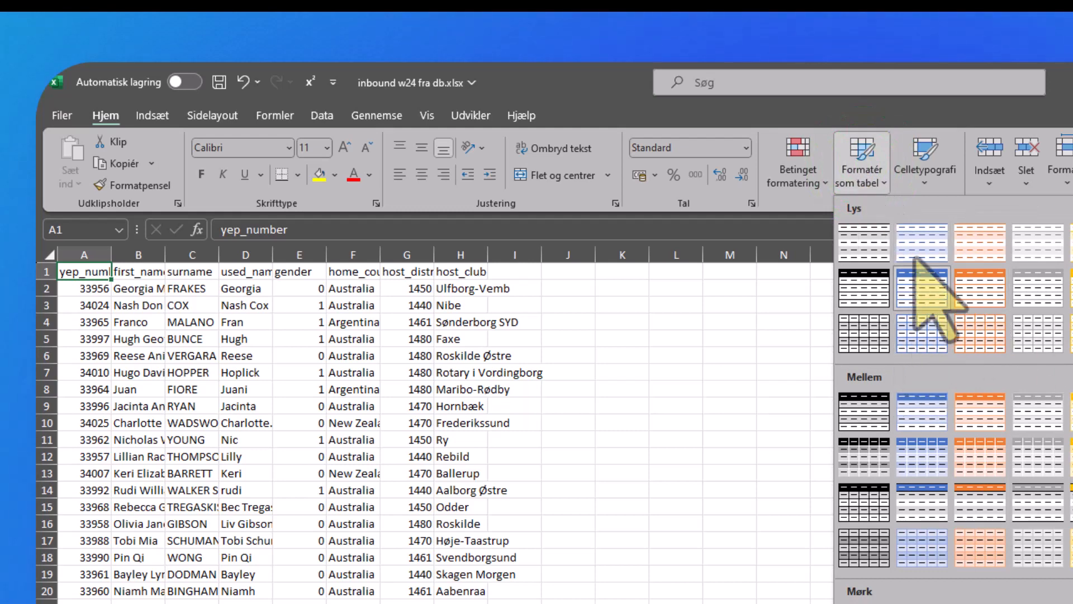
left_click(860, 242)
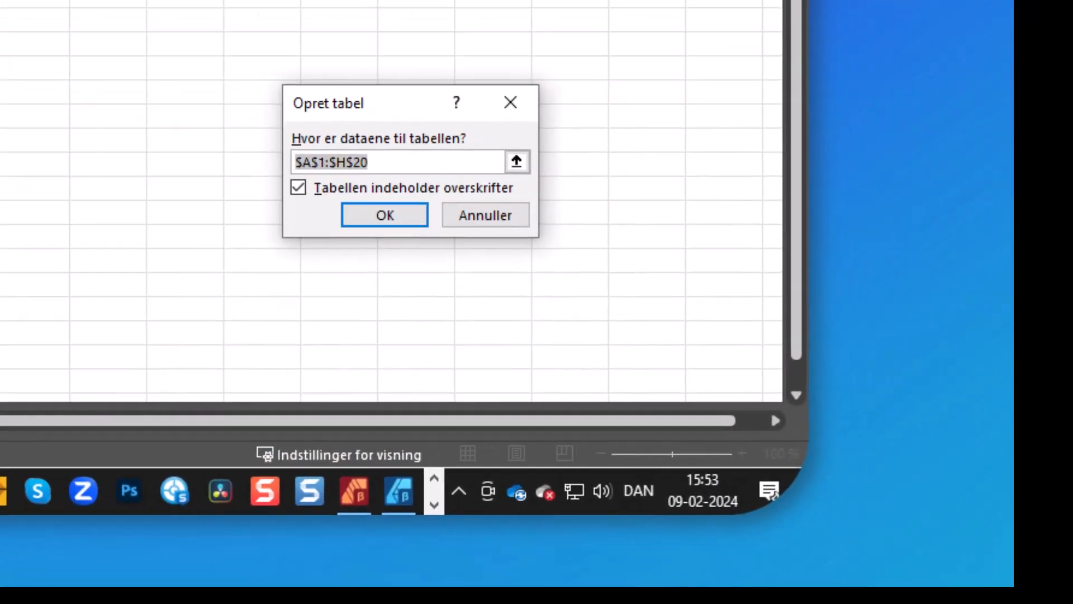
left_click(384, 218)
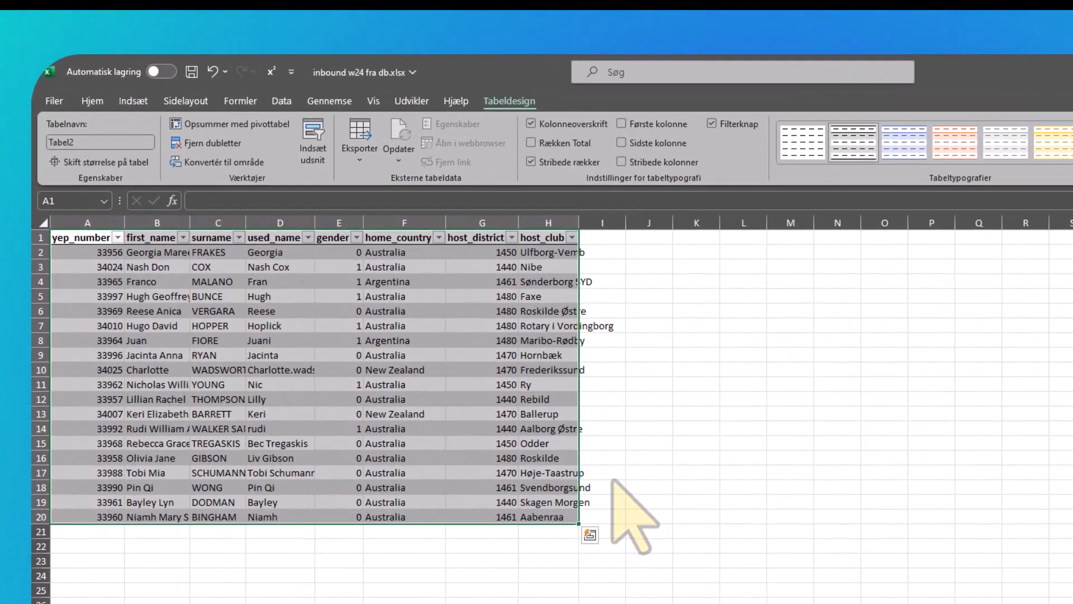
left_click(410, 319)
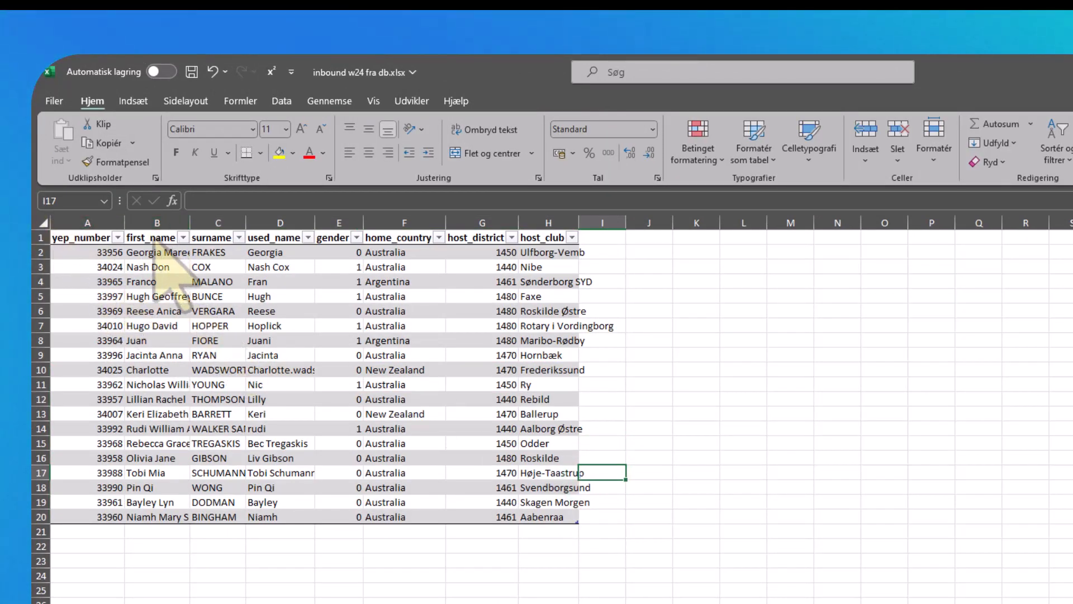
- Widen the first_name and surname columns, and centre the contents of the gender and yep_number columns
left_click_drag(189, 223, 286, 223)
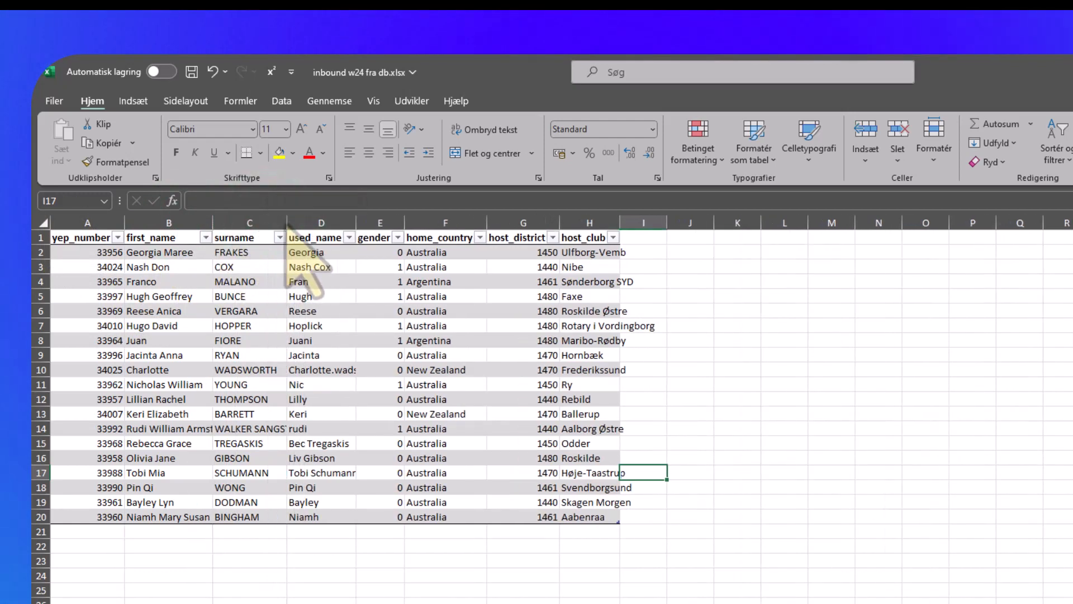
left_click(377, 223)
left_click(368, 152)
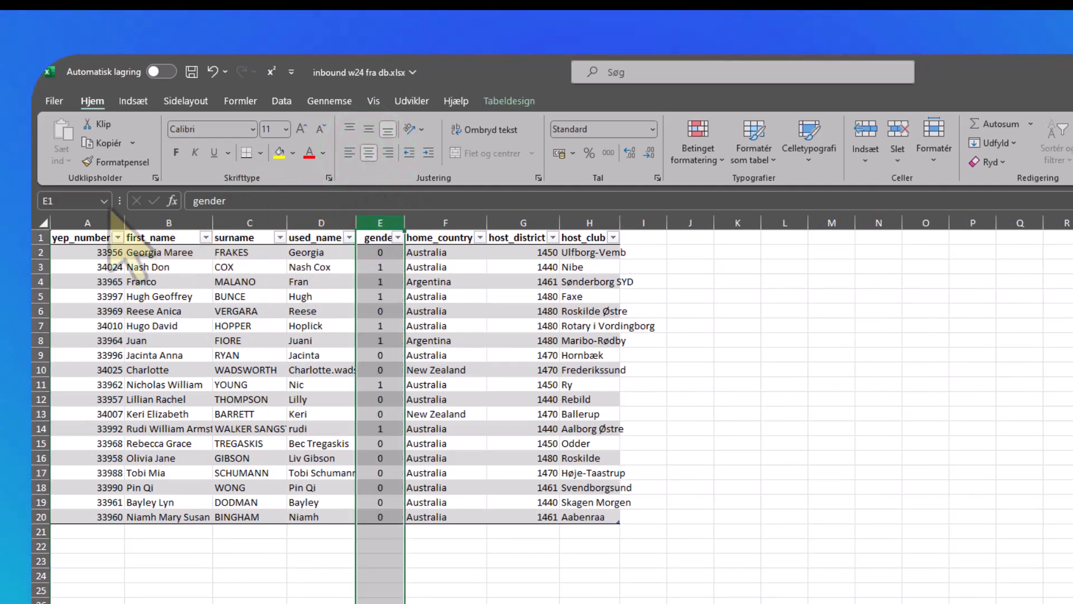
left_click(89, 223)
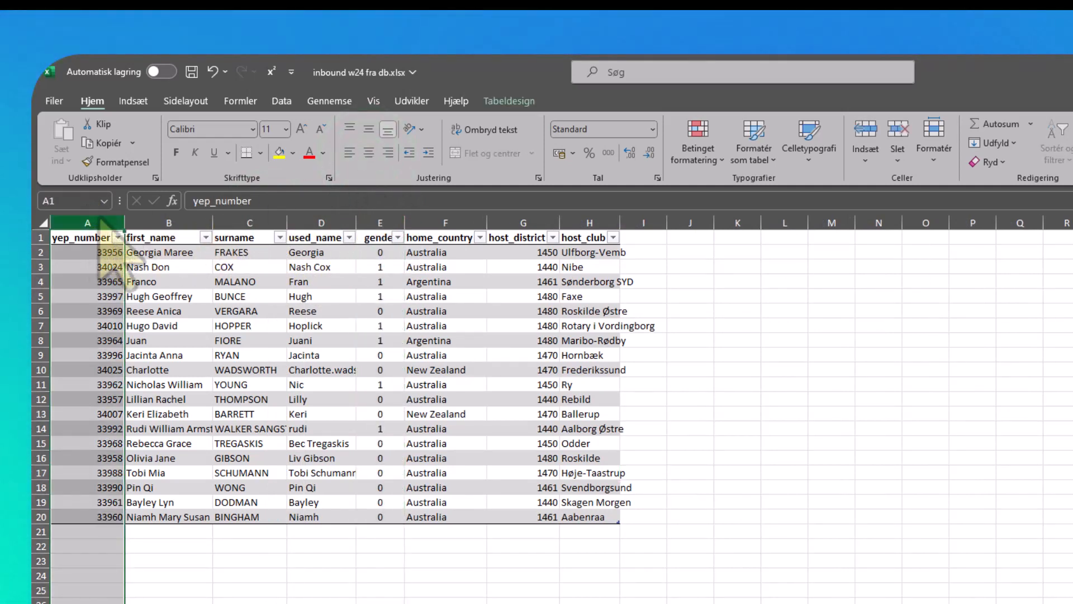
left_click(368, 153)
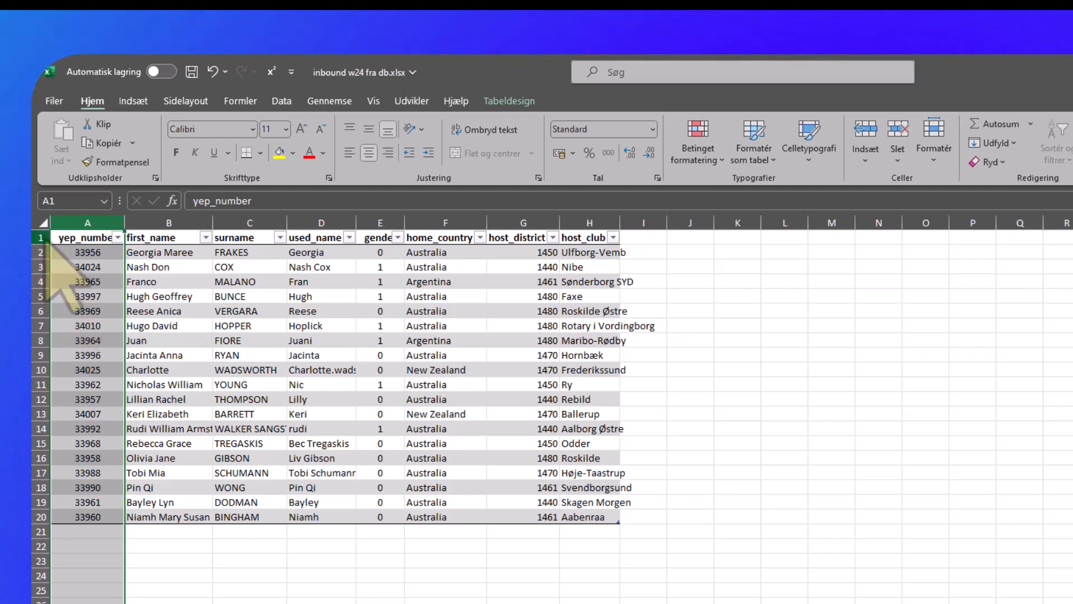
- Insert four blank rows above the table and make row 2 tall enough to hold slicers
key("ctrl+plus")
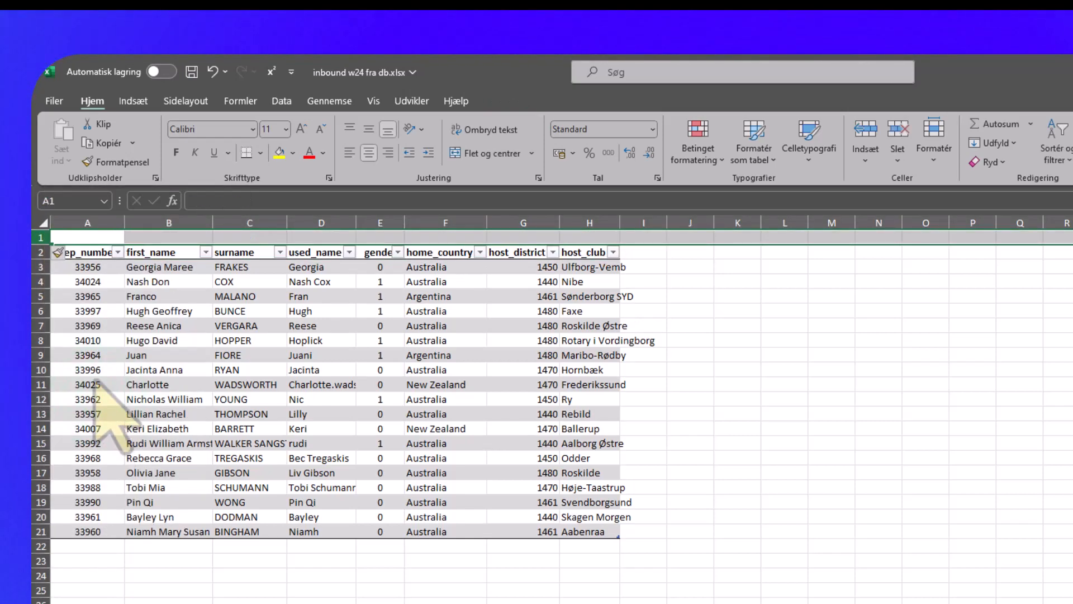
right_click(41, 238)
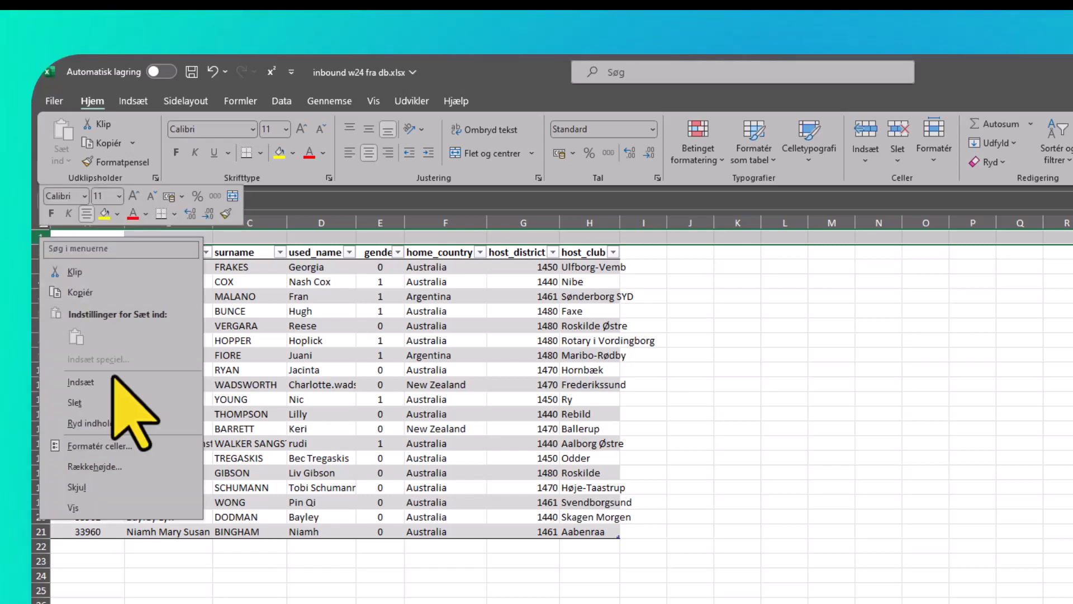
left_click(61, 379)
right_click(41, 237)
left_click(87, 379)
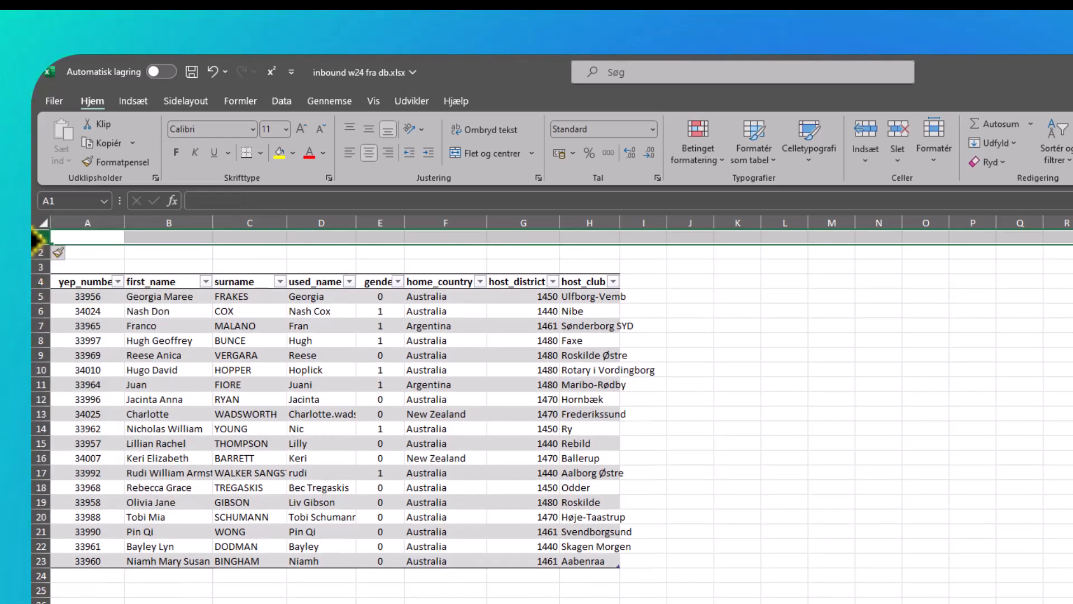
right_click(40, 237)
left_click(87, 378)
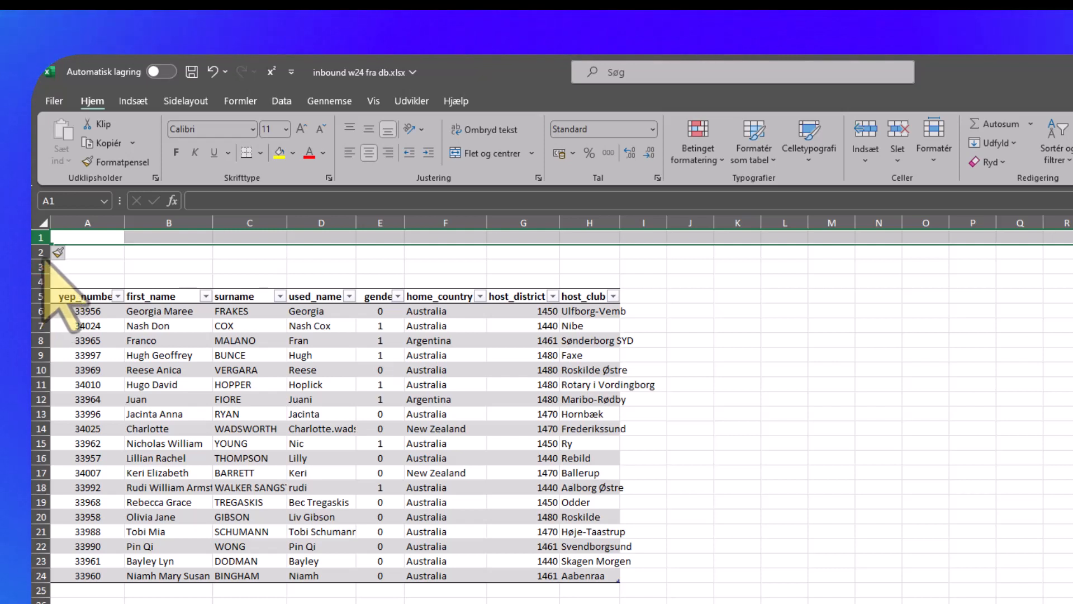
left_click_drag(51, 260, 45, 369)
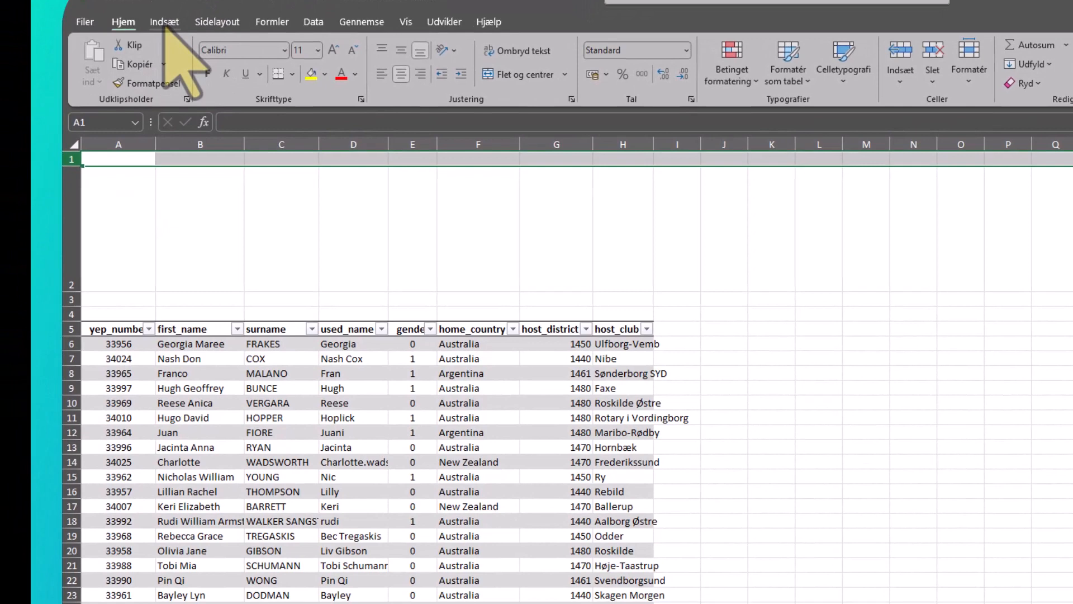
left_click(133, 101)
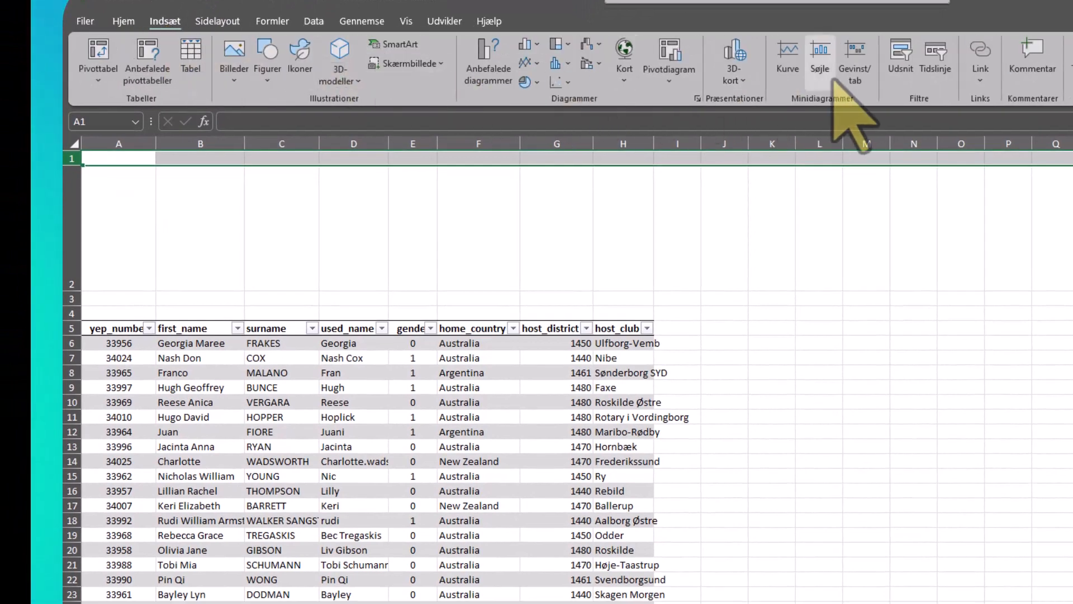
left_click(902, 71)
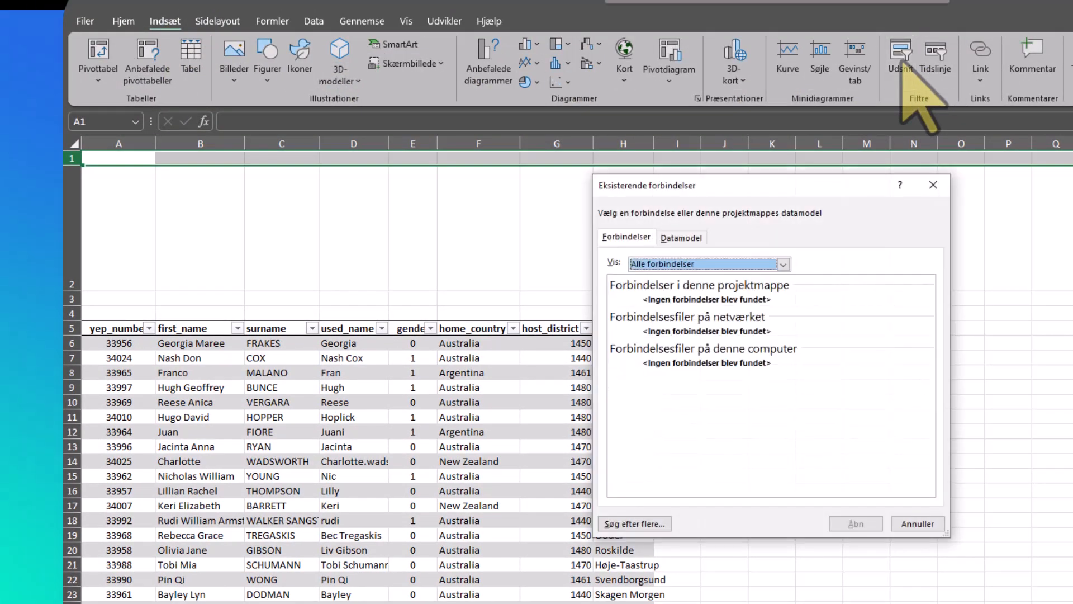
left_click(919, 524)
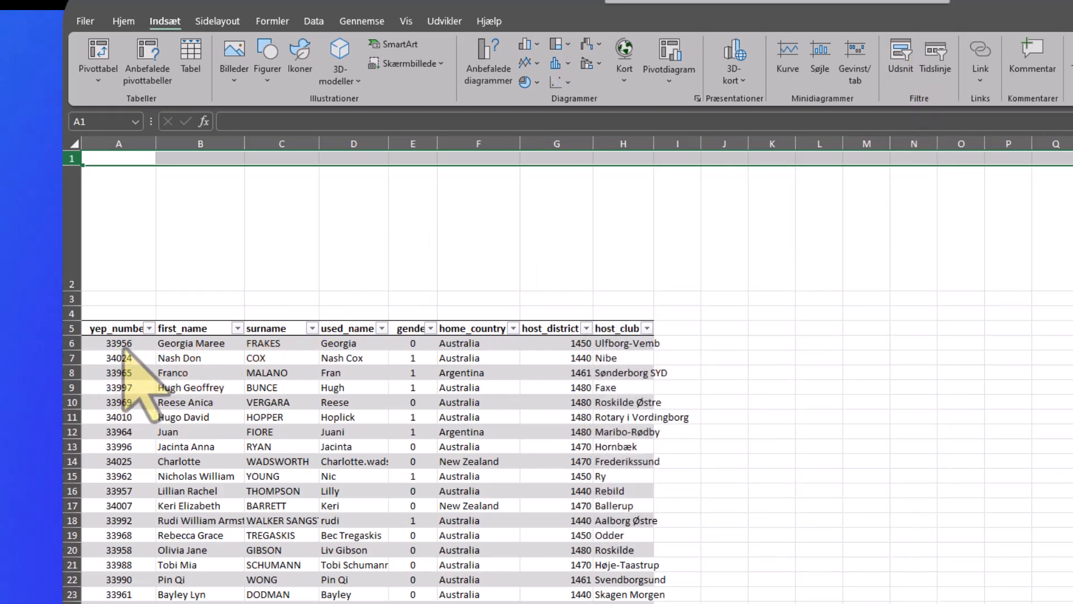
- Insert a slicer for the home_country field of the table
left_click(120, 344)
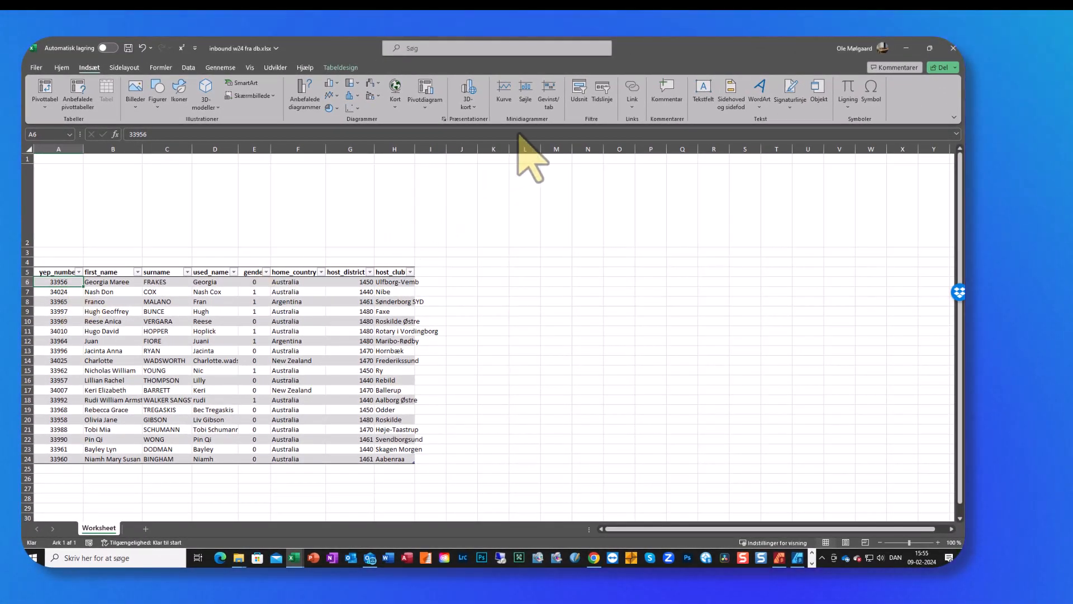
left_click(580, 91)
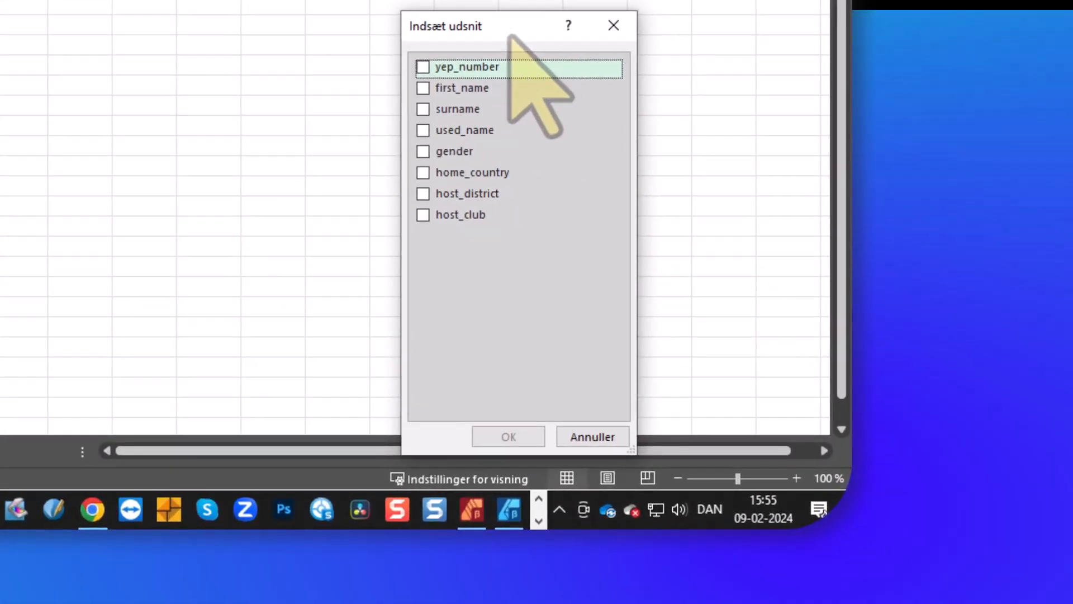
left_click(423, 173)
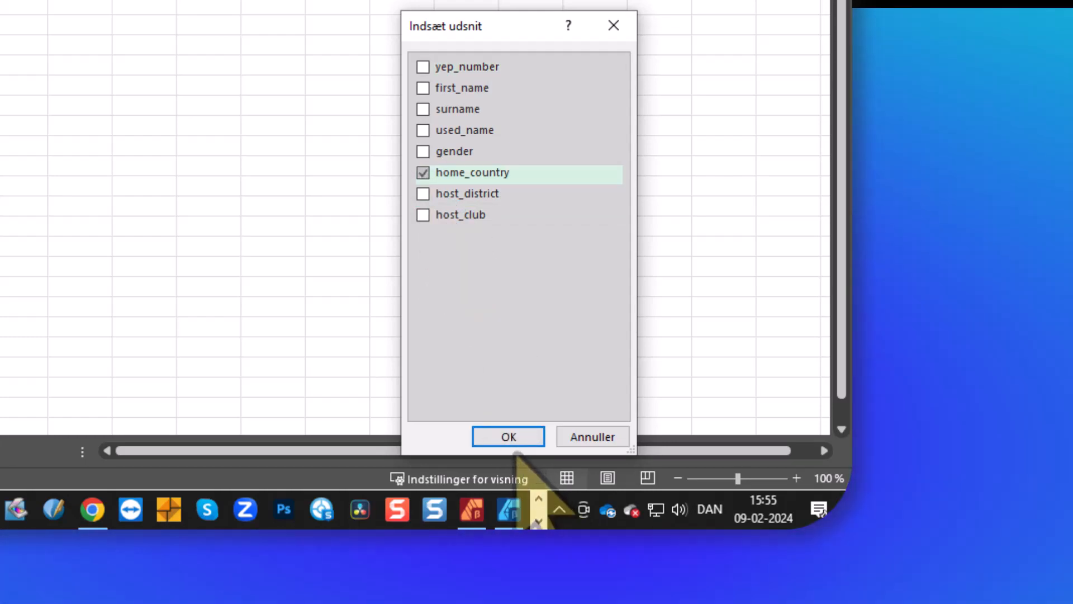
left_click(513, 435)
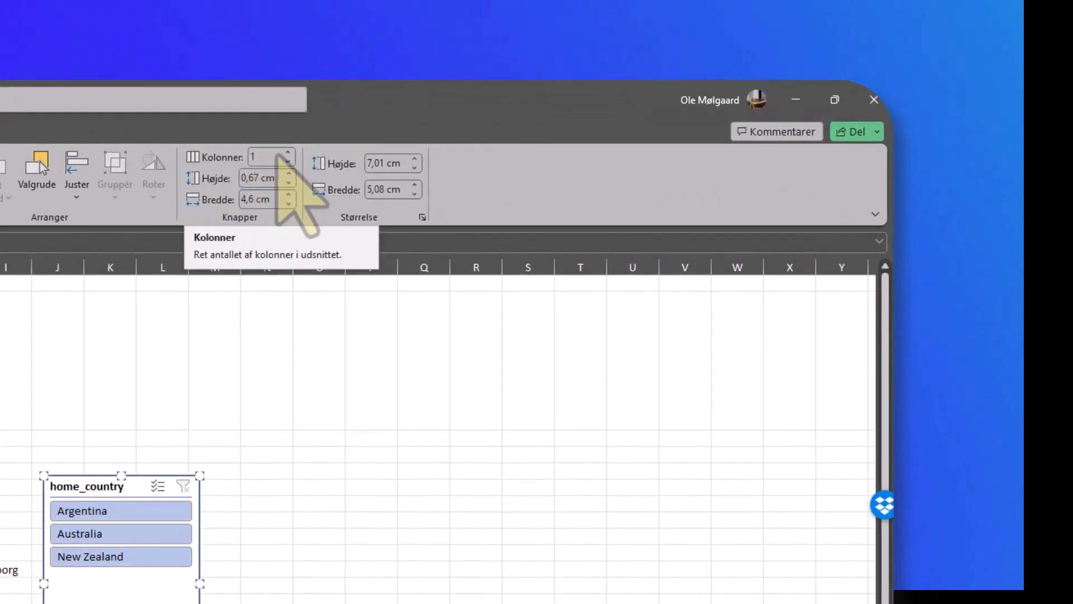
- Keep the home_country slicer at one column and place it, shortened to 3,36 cm high, in the tall row above the table
left_click(288, 153)
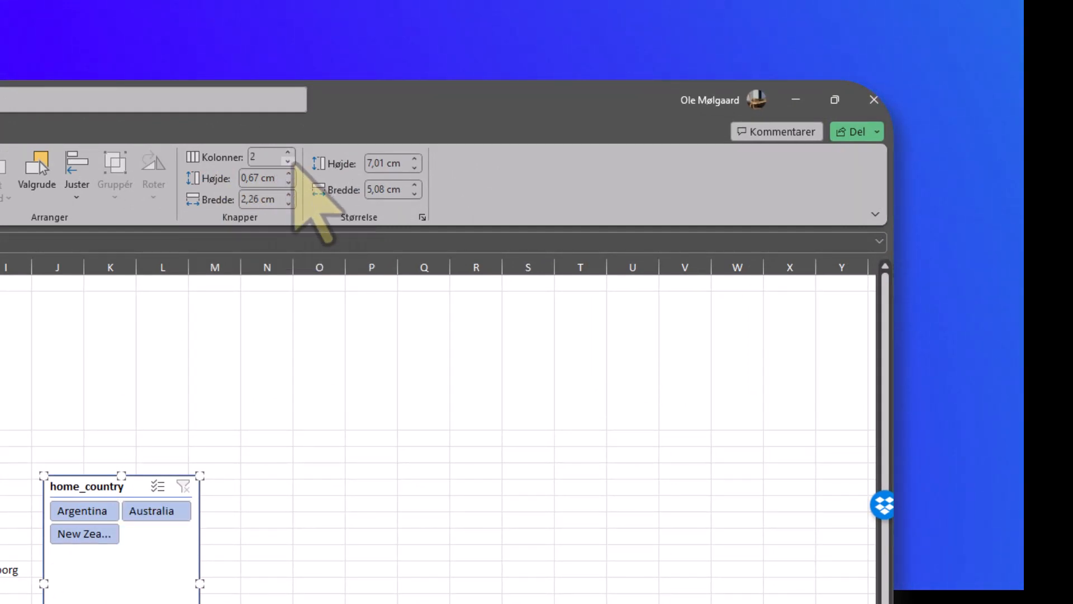
left_click(288, 162)
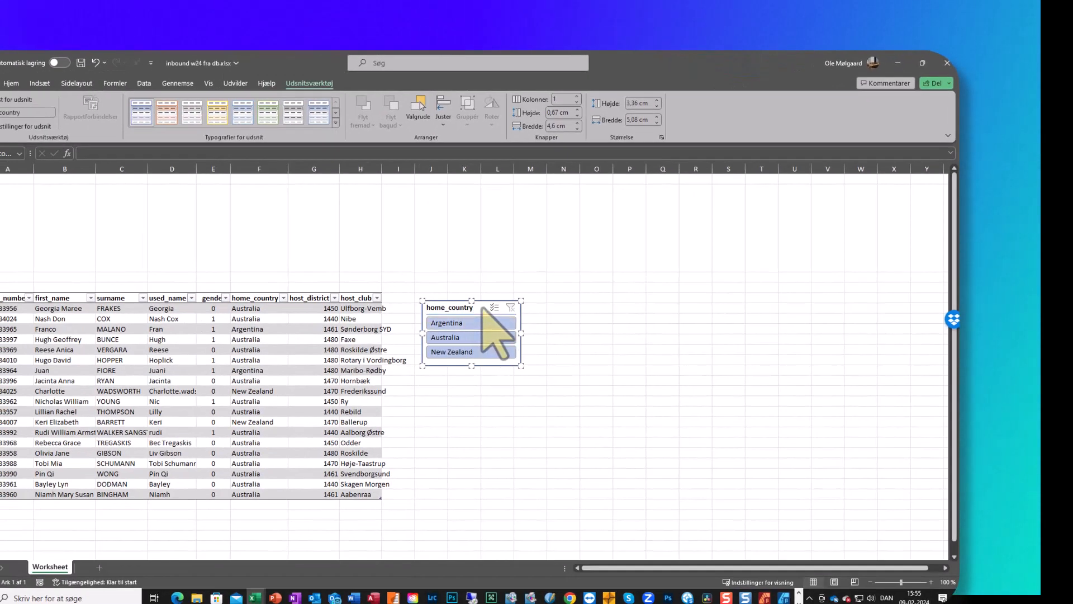
left_click_drag(482, 307, 71, 207)
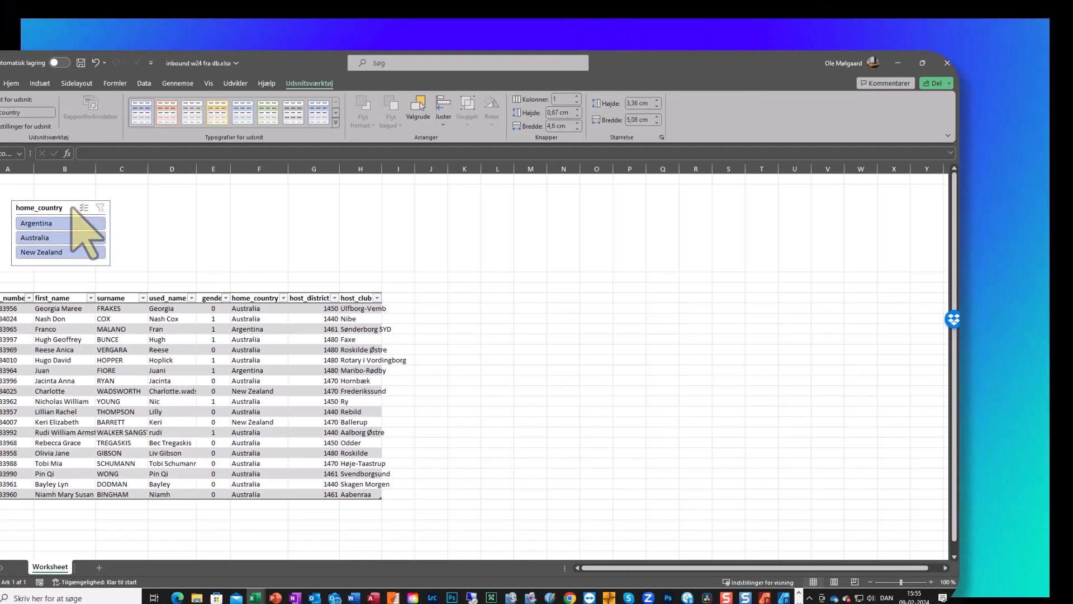
left_click(182, 251)
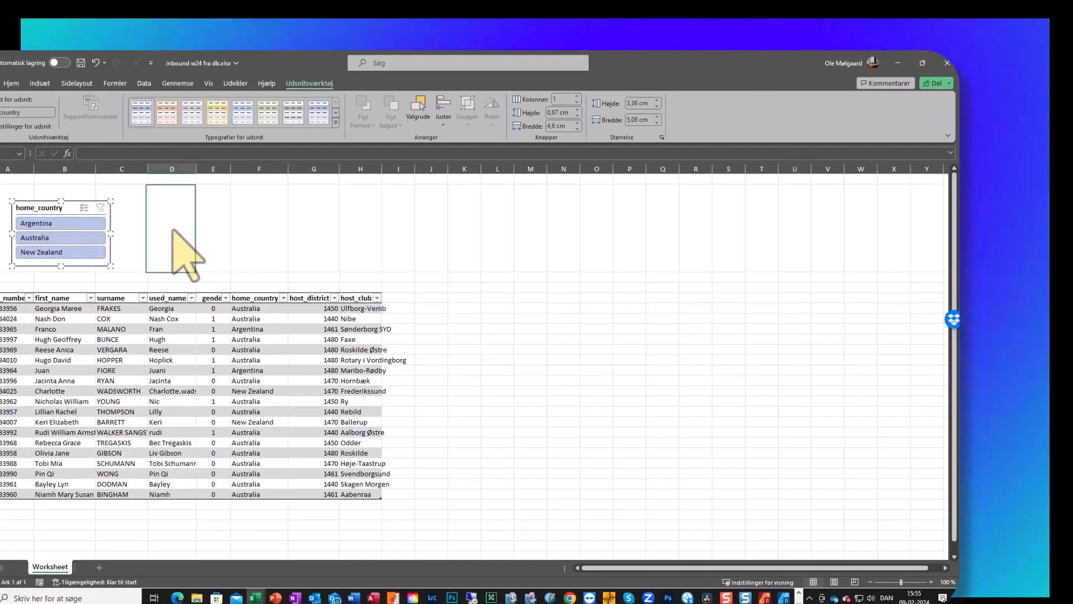
- Insert a second slicer on the table for the host_district field
left_click(16, 309)
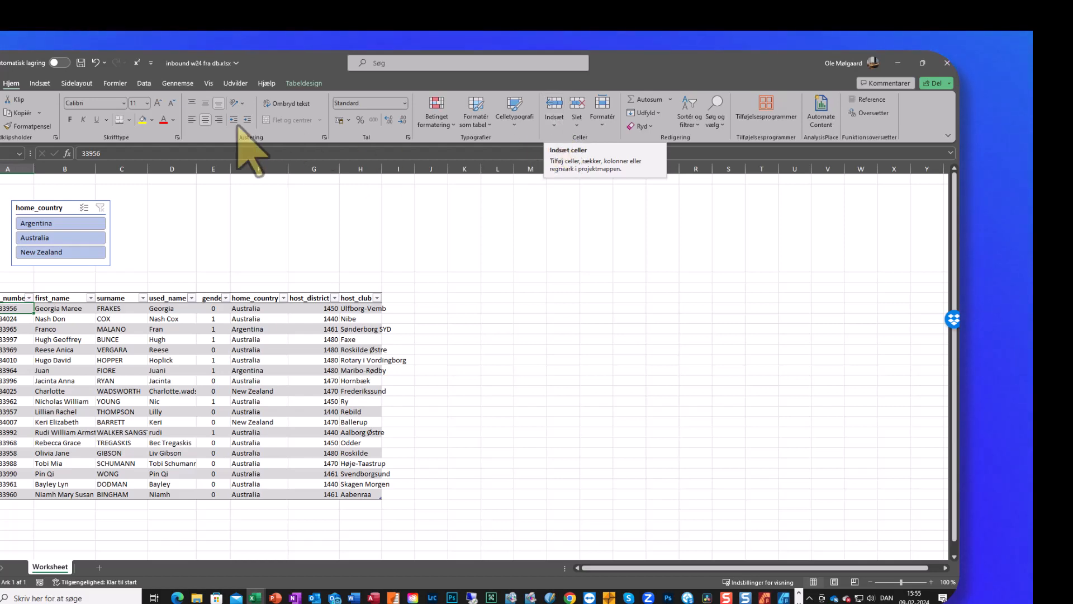
left_click(40, 84)
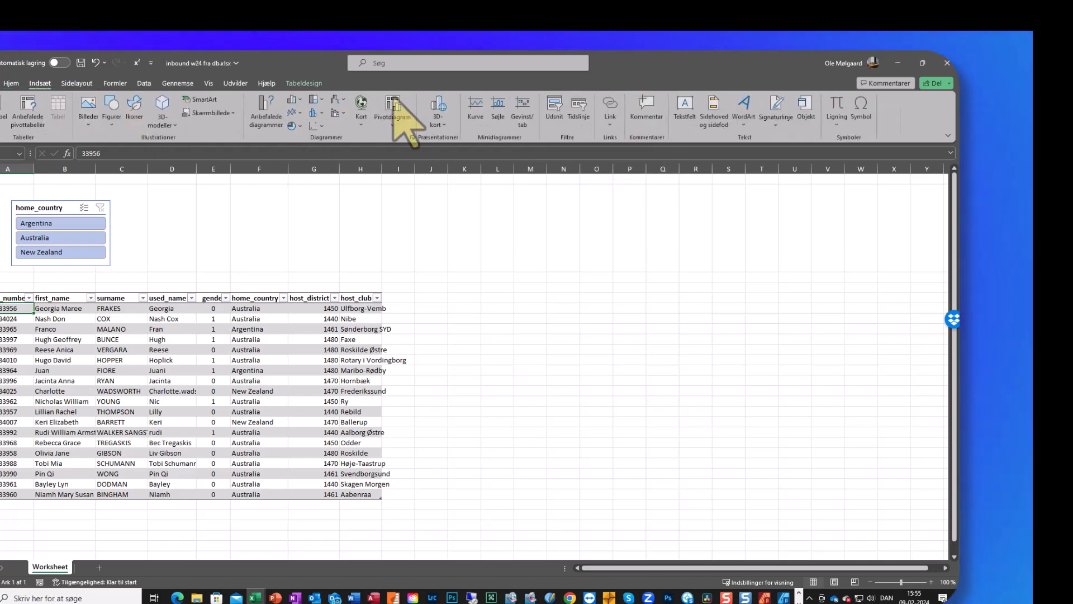
left_click(554, 111)
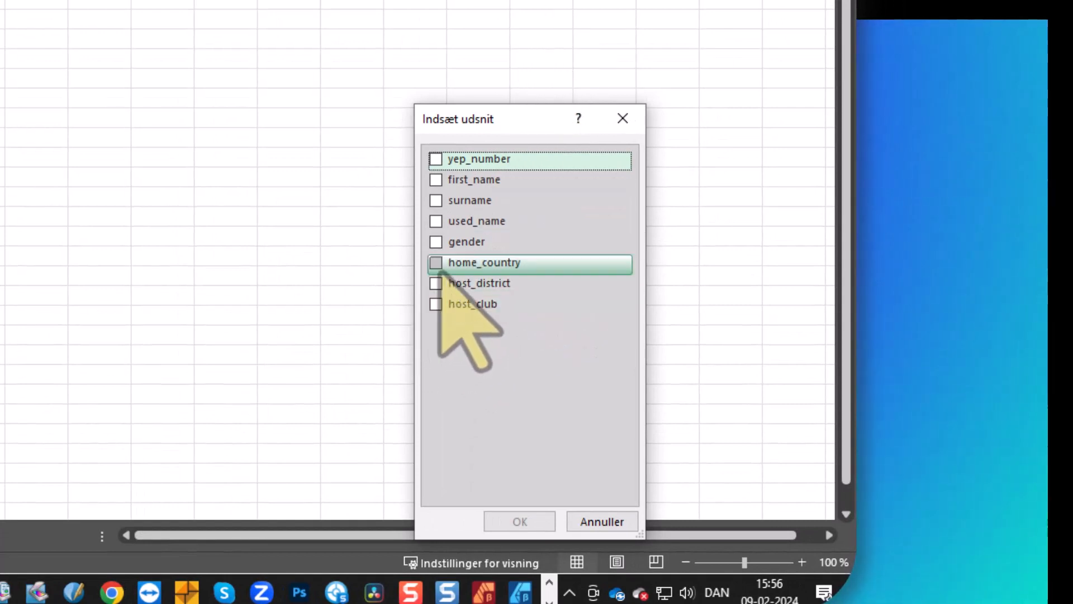
left_click(436, 284)
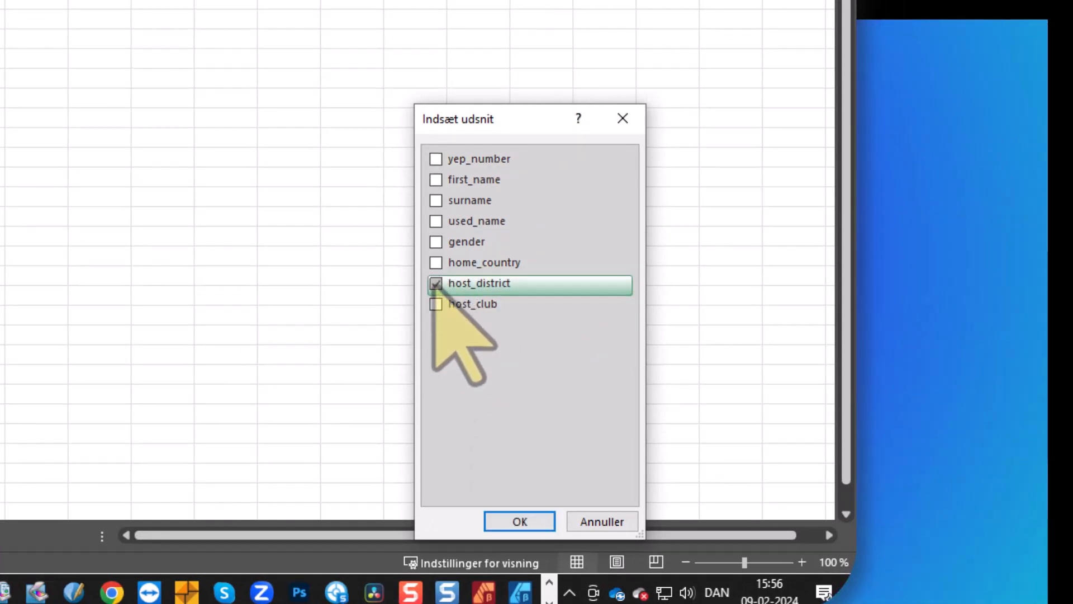
left_click(531, 524)
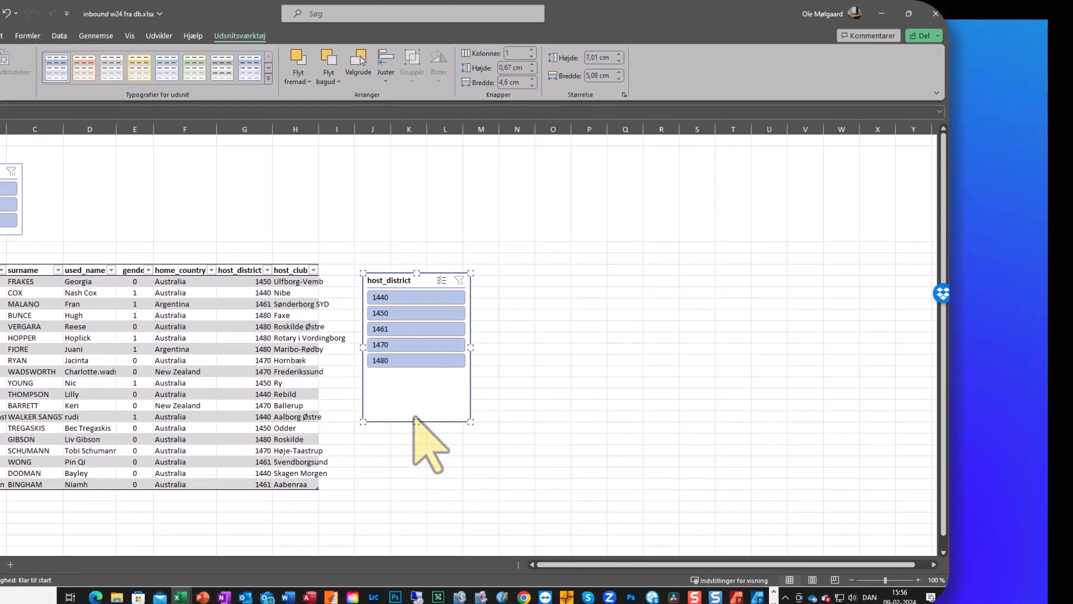
- Apply the light orange style to the host_district slicer and place it, shortened to 4,66 cm high, beside the home_country slicer
left_click(85, 71)
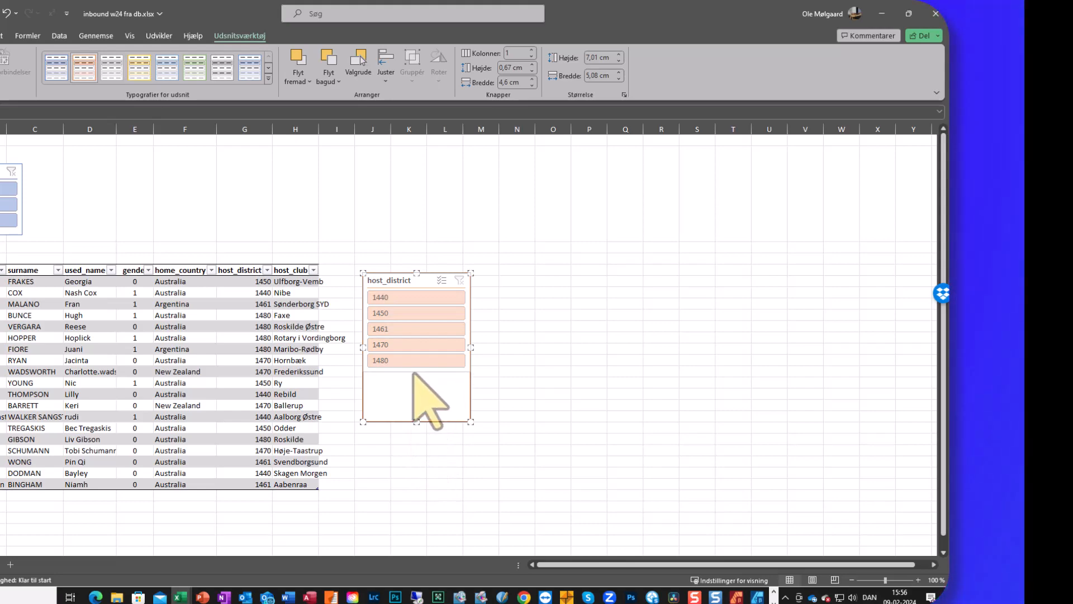
left_click_drag(416, 421, 416, 372)
left_click_drag(420, 288, 146, 159)
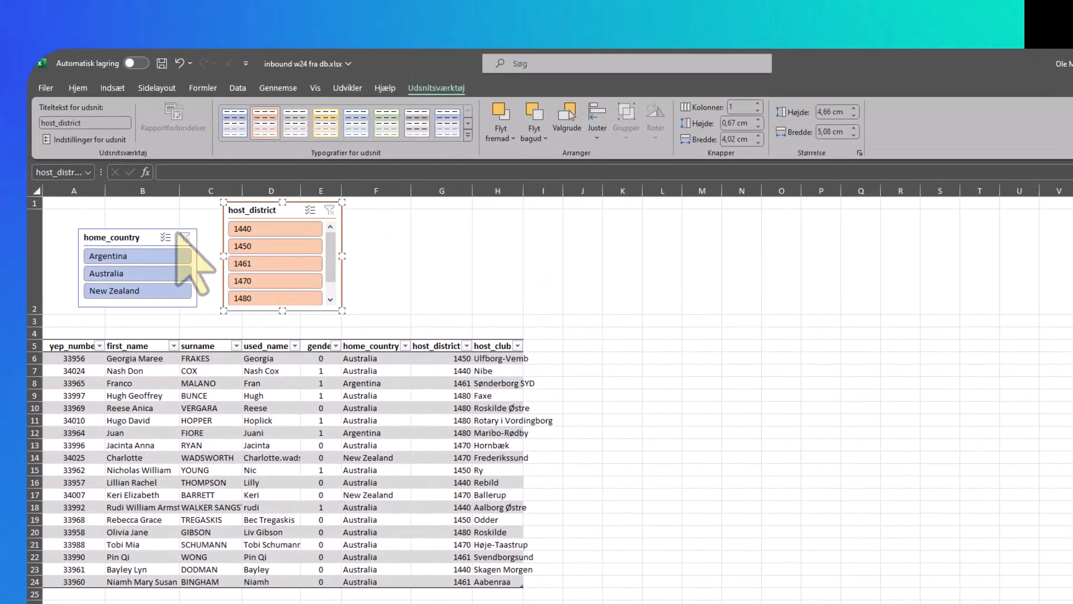
- Try the slicers by filtering to host district 1450, clearing that filter, and filtering to home country New Zealand
left_click(249, 245)
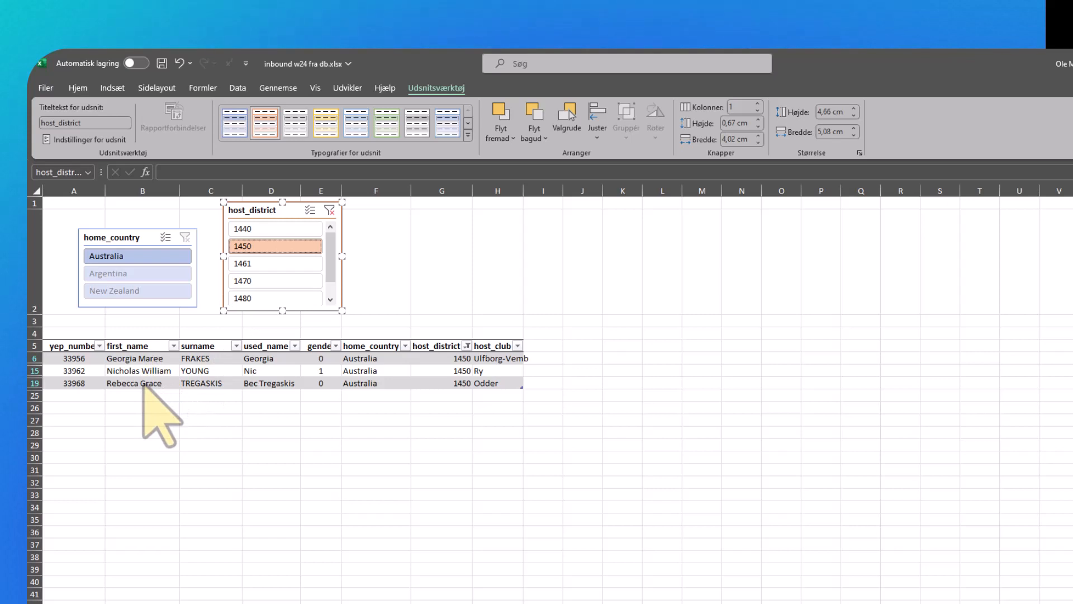
left_click(329, 211)
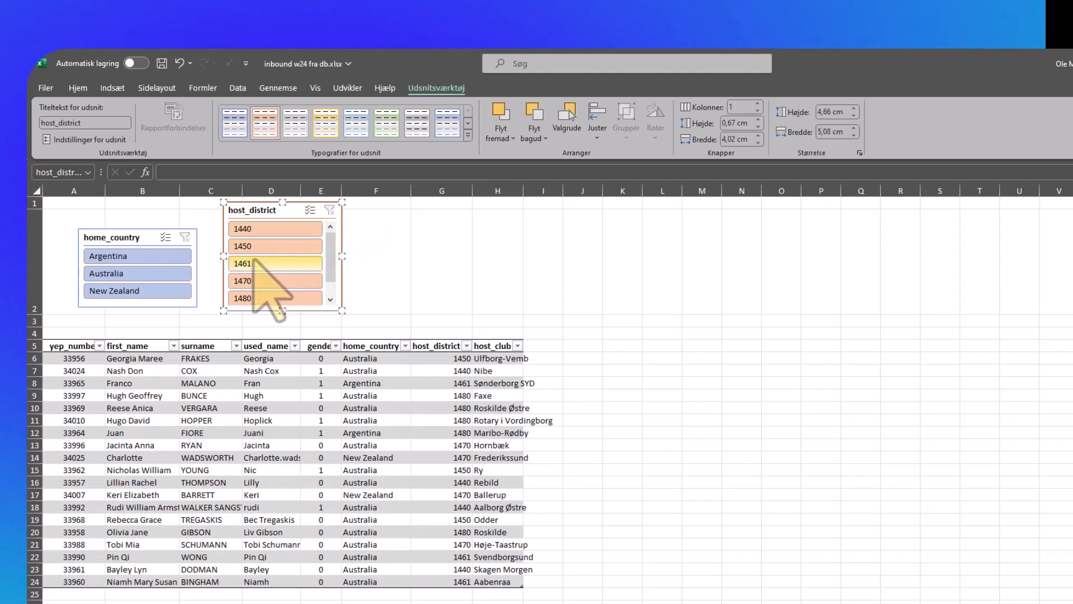
left_click(130, 290)
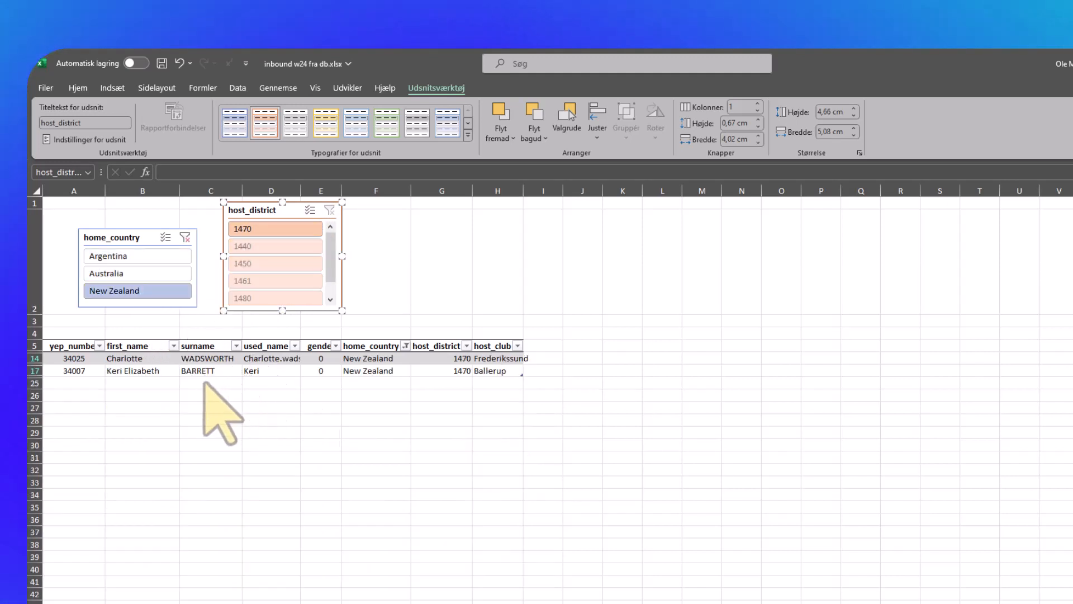
- Clear the home_country filter and widen the host_club column so its club names fit
left_click(186, 244)
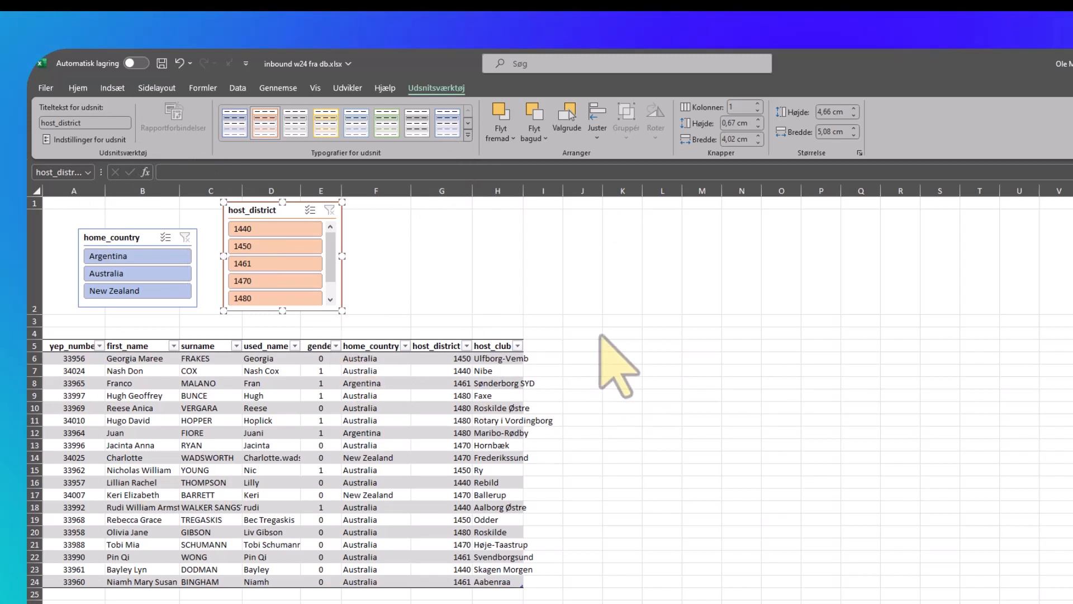
left_click_drag(523, 191, 566, 196)
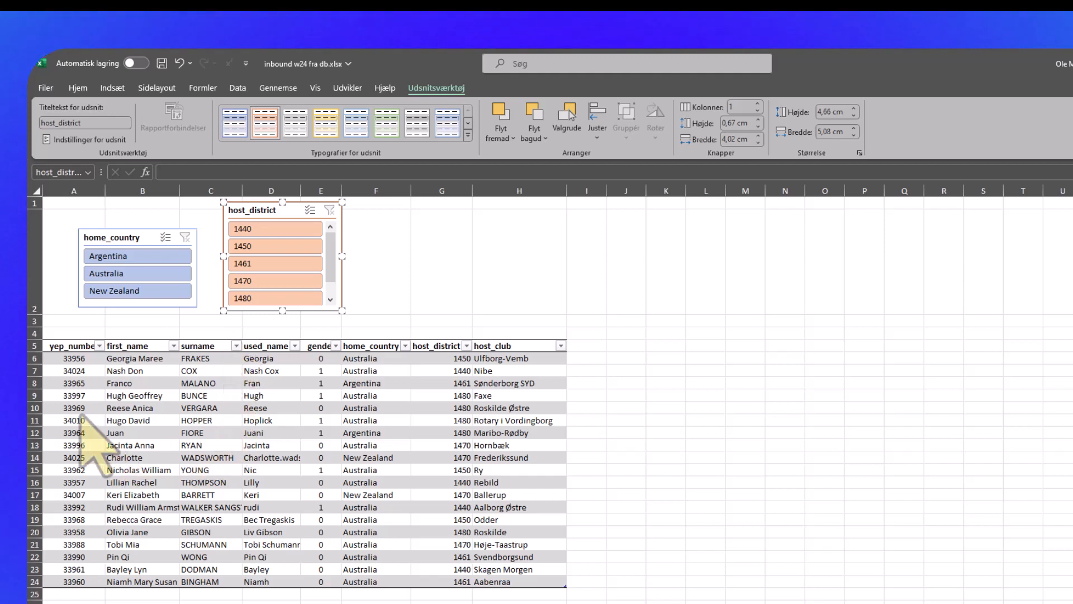
- Define the workbook-level name YEP for the yep_number data in cells A6 to A24
left_click(79, 359)
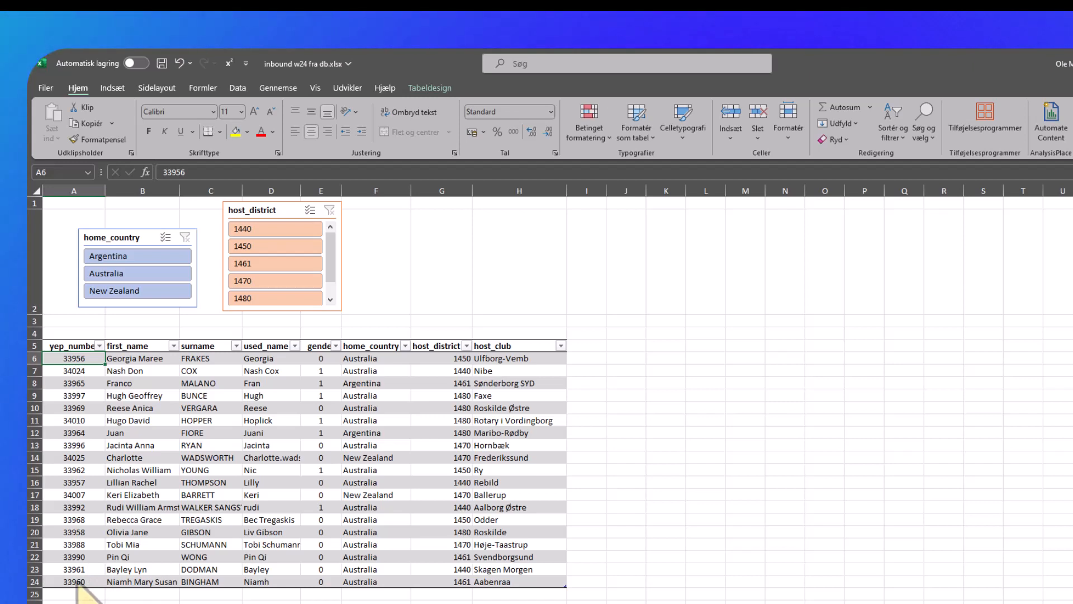
left_click(77, 582, "shift")
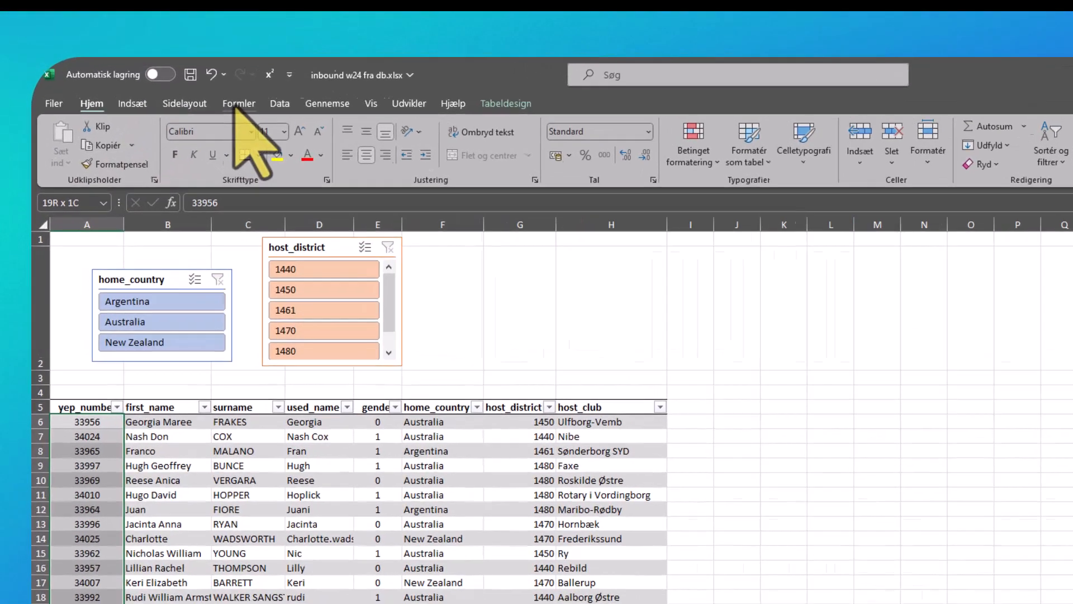
left_click(202, 88)
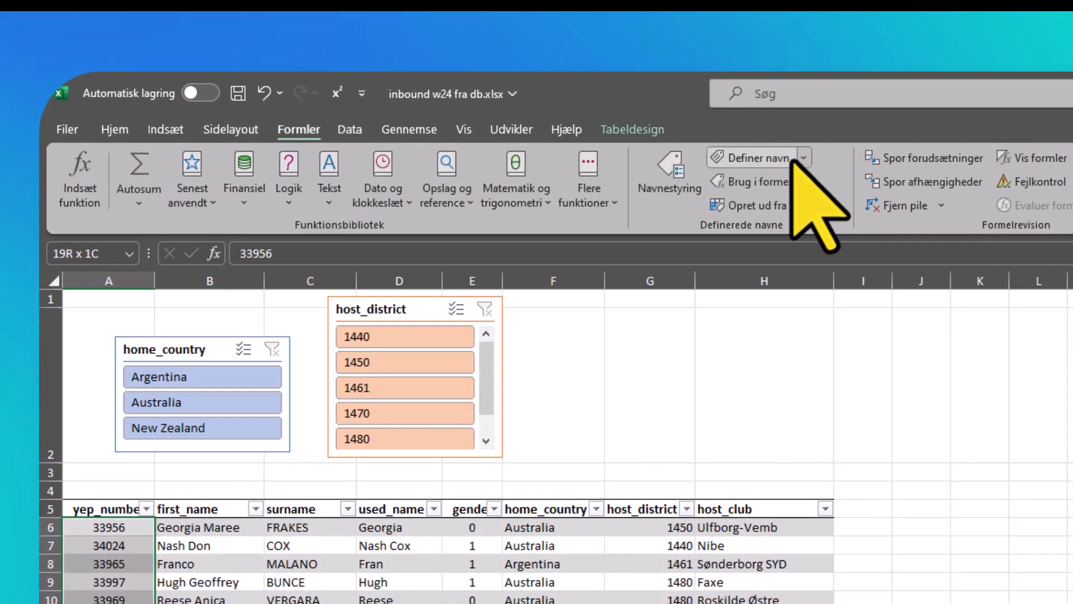
left_click(776, 158)
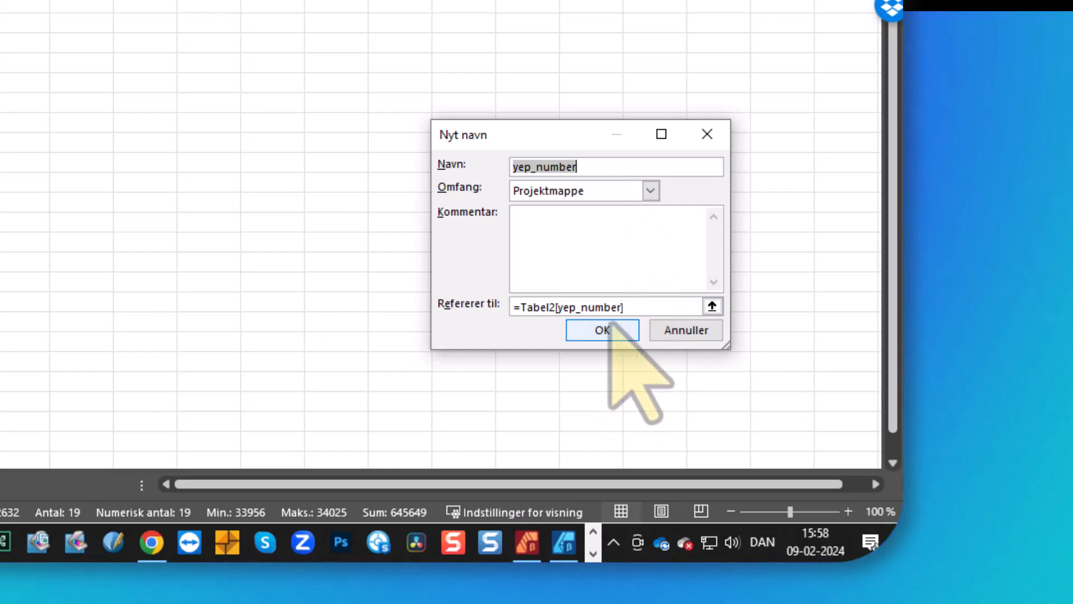
type("y")
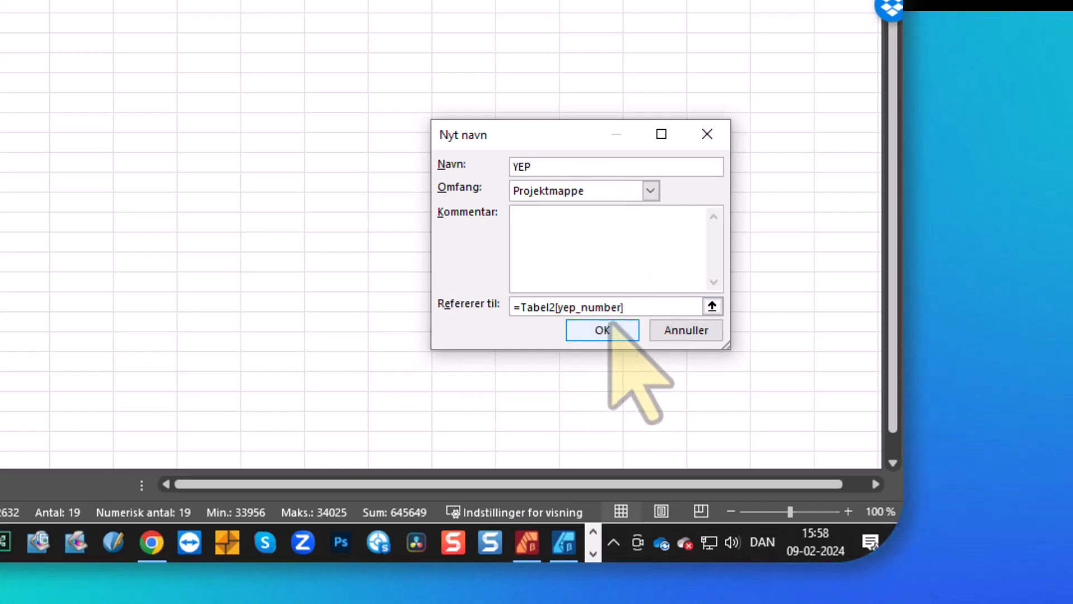
left_click(597, 333)
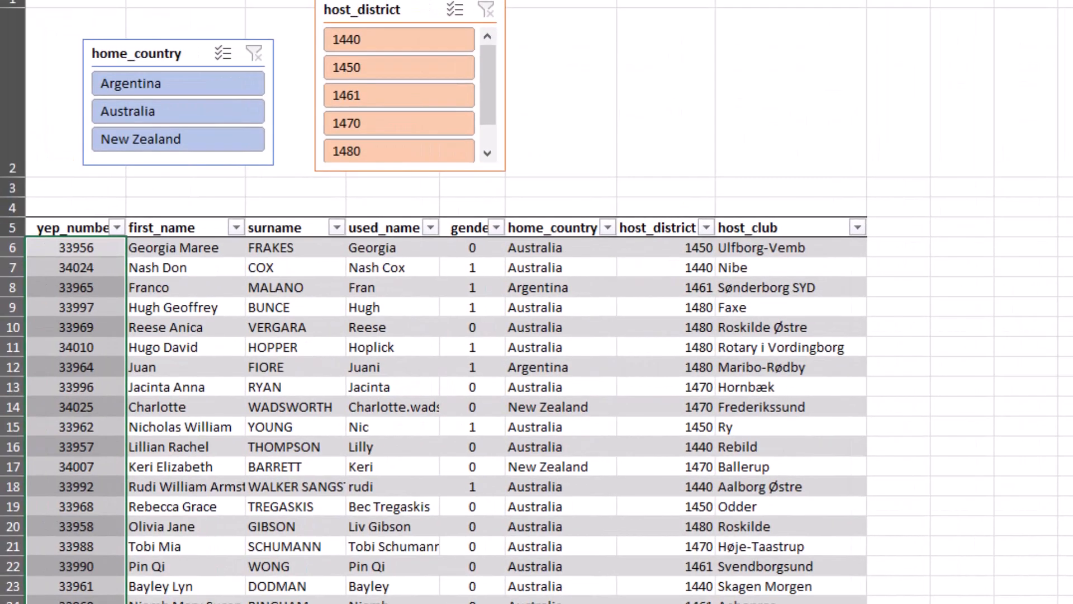
- Enter the label "Antal deltager" in cell A3 and select the adjacent cell B3
left_click(99, 192)
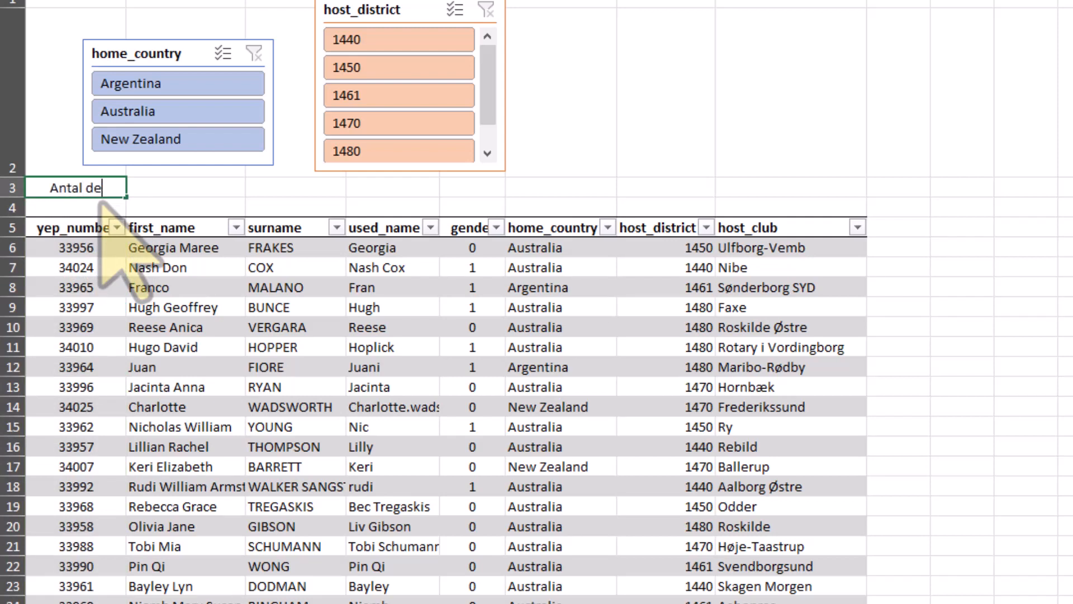
type("Antal deltager")
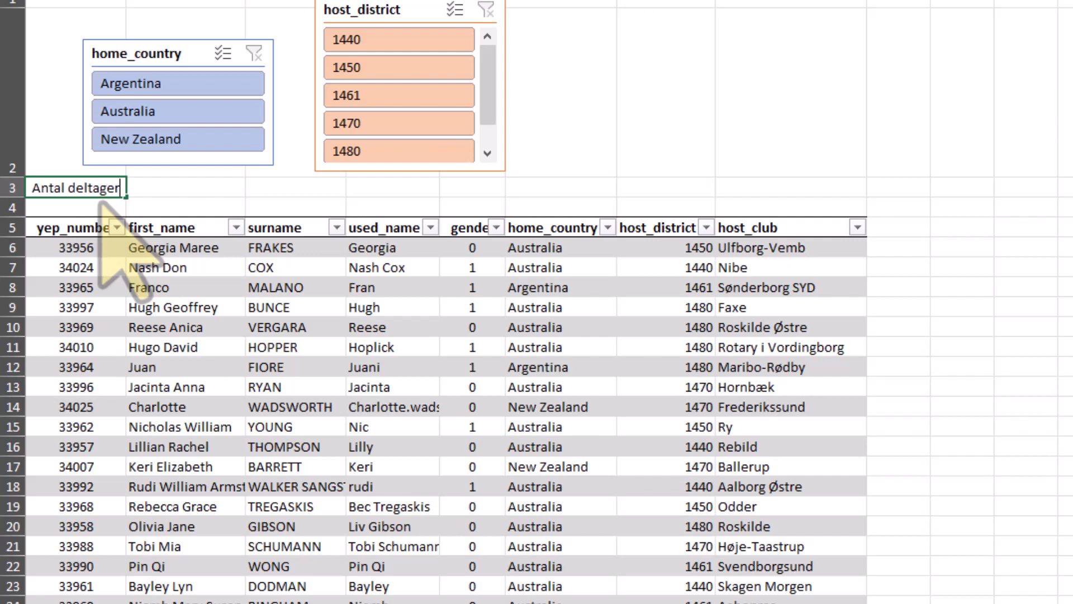
left_click(170, 192)
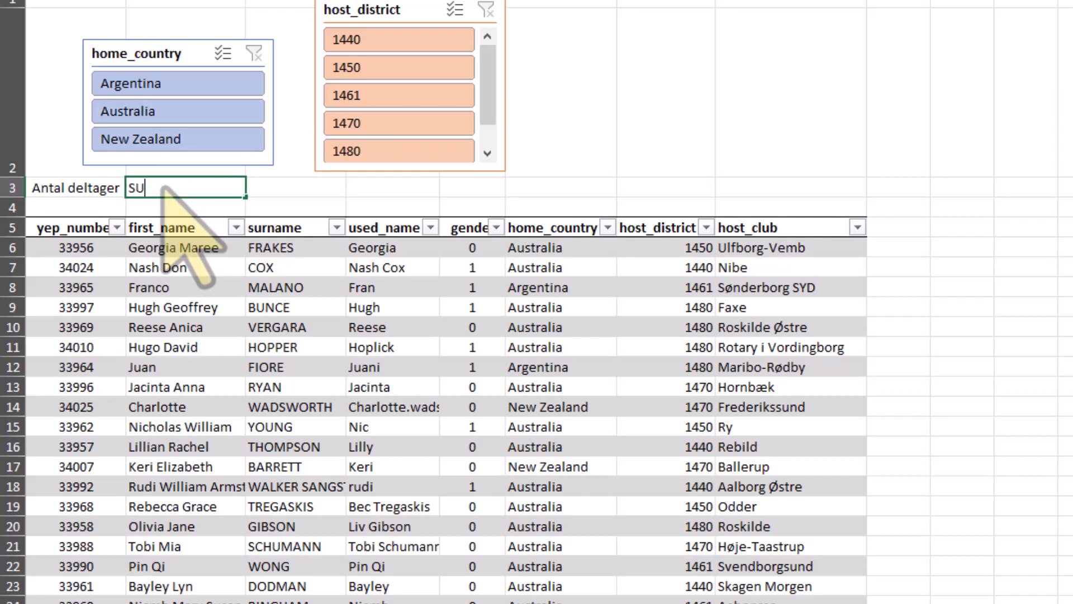
type("SUPTP")
key("BackSpace")
key("BackSpace")
key("BackSpace")
key("BackSpace")
key("BackSpace")
- Enter the formula =SUBTOTAL(103;YEP) in cell B3 to count only the visible participants
type("=SUBTOTAL(")
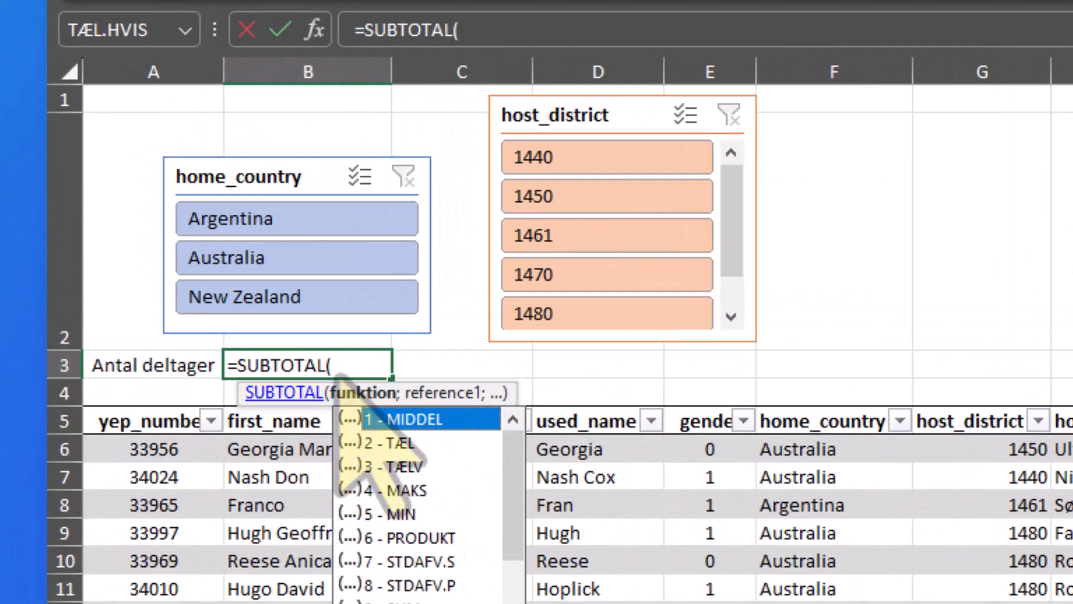
type("103")
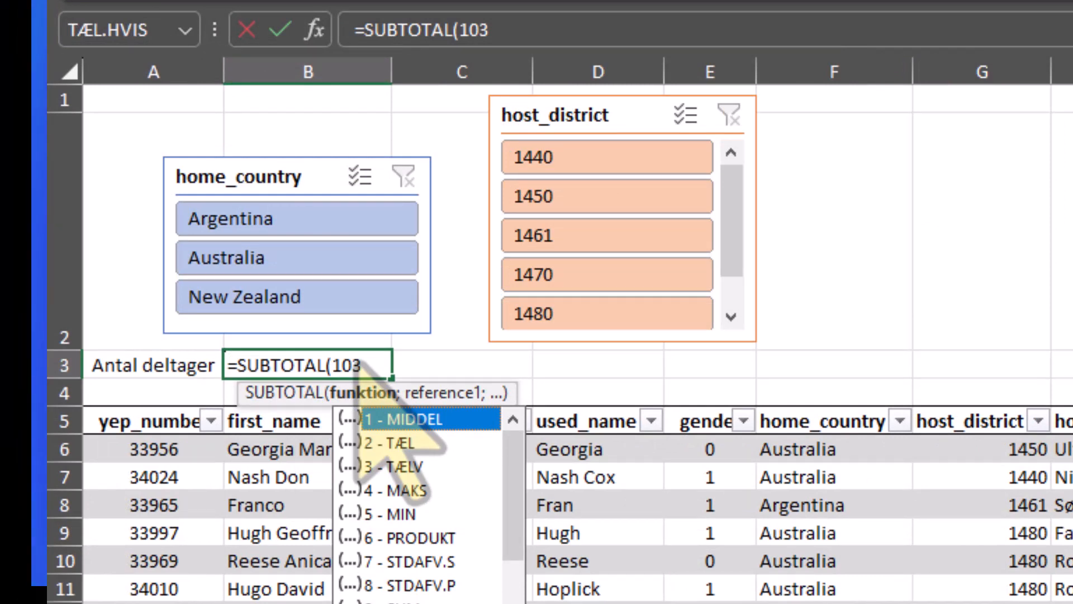
type(";")
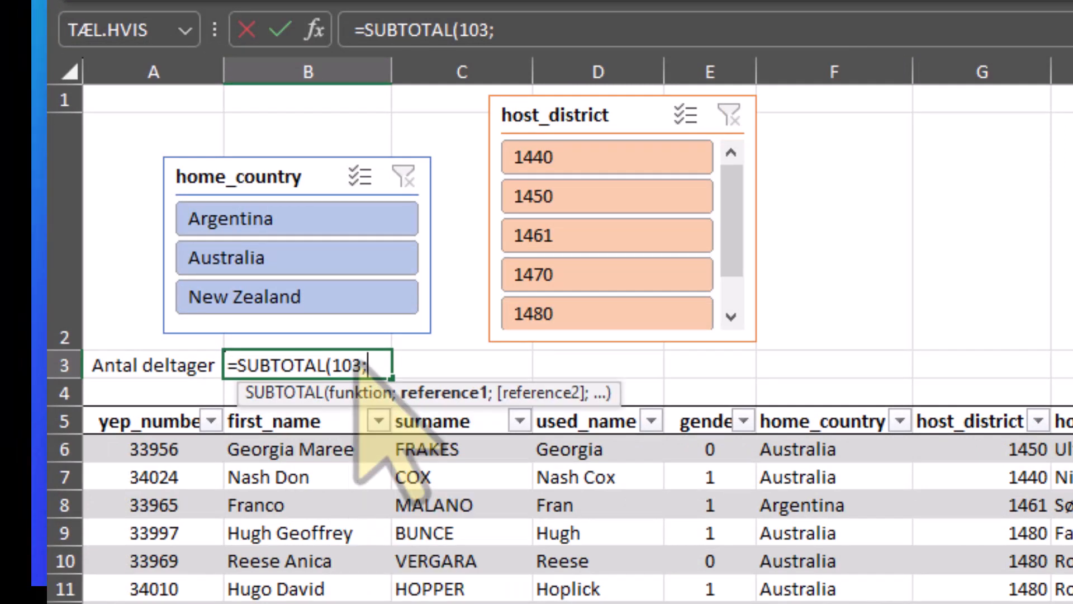
type("YEP")
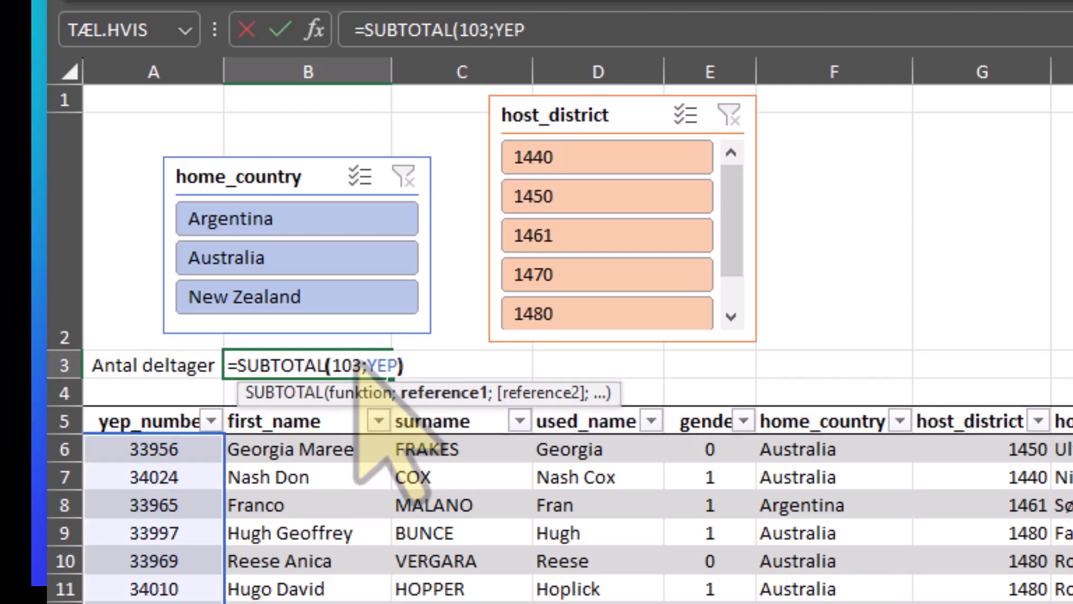
type(")")
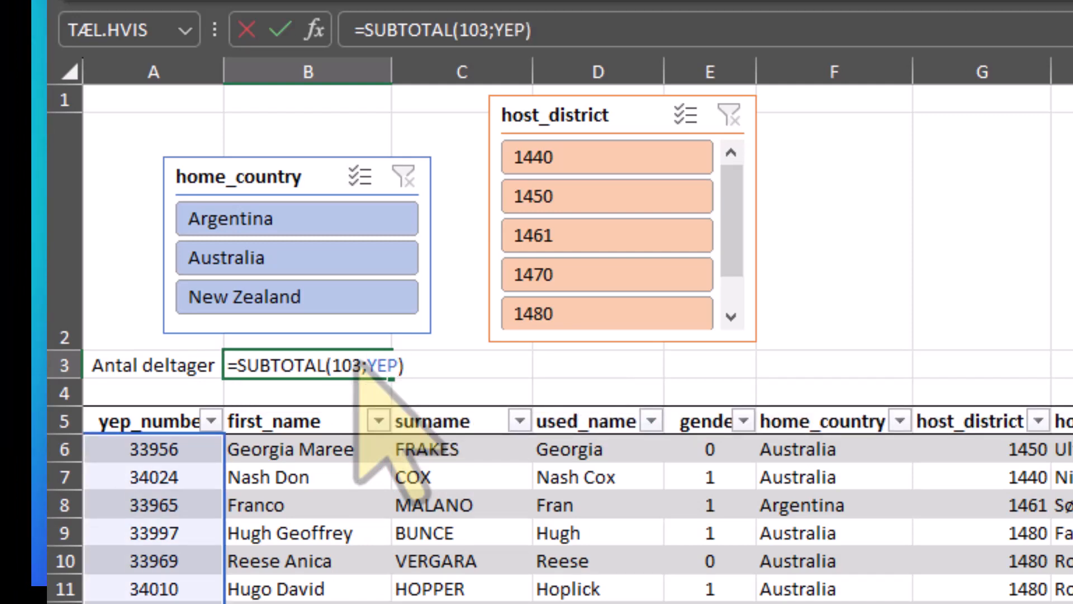
key("ctrl+Return")
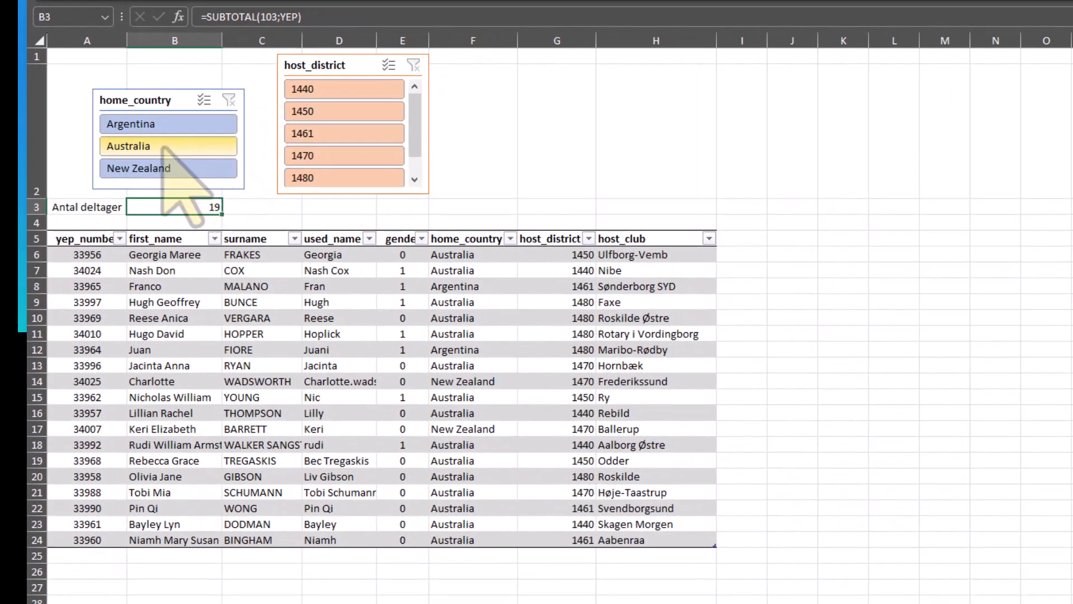
- Check the participant count by filtering home country to Australia, Argentina and New Zealand in turn, ending with the filter cleared
left_click(133, 148)
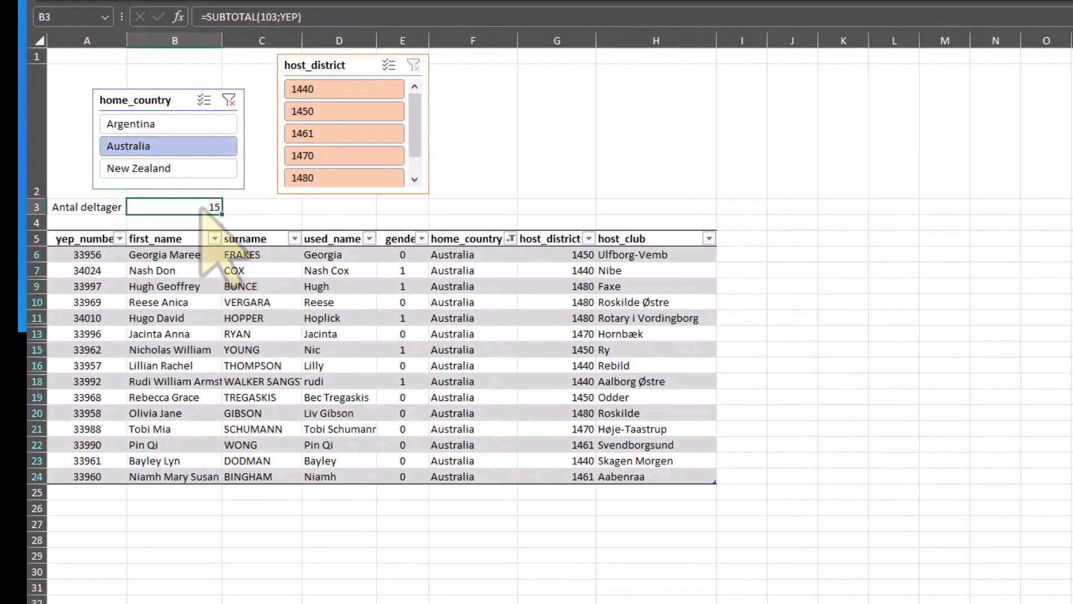
left_click(155, 119)
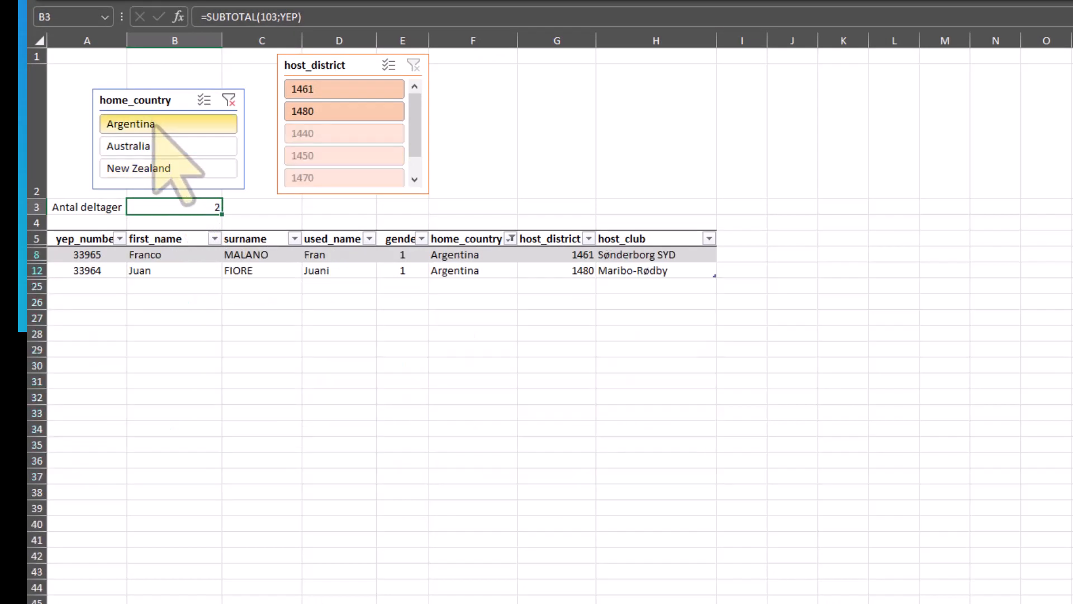
left_click(158, 169)
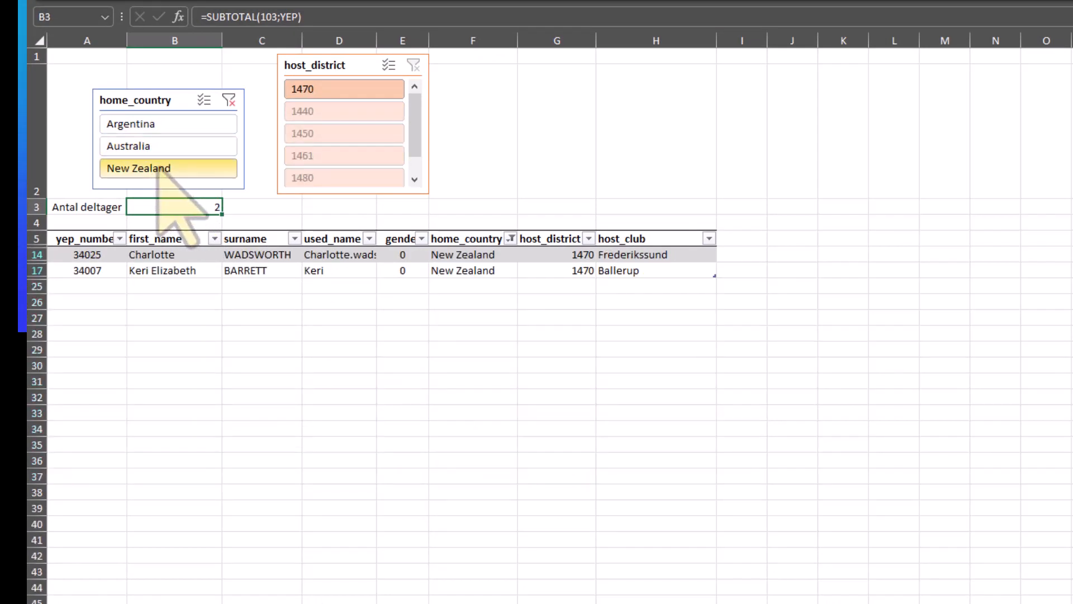
left_click(231, 104)
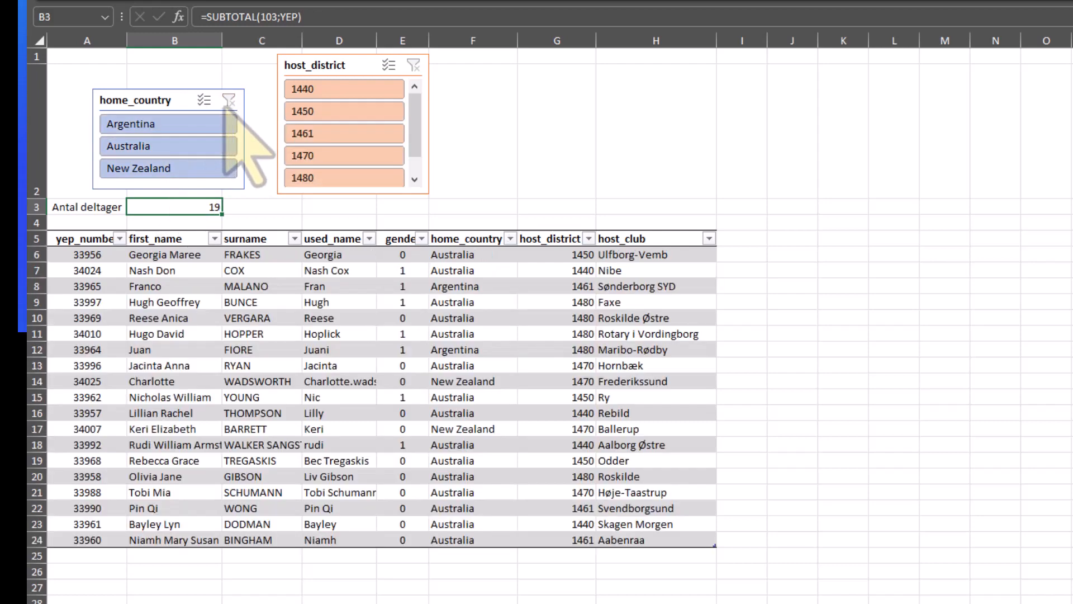